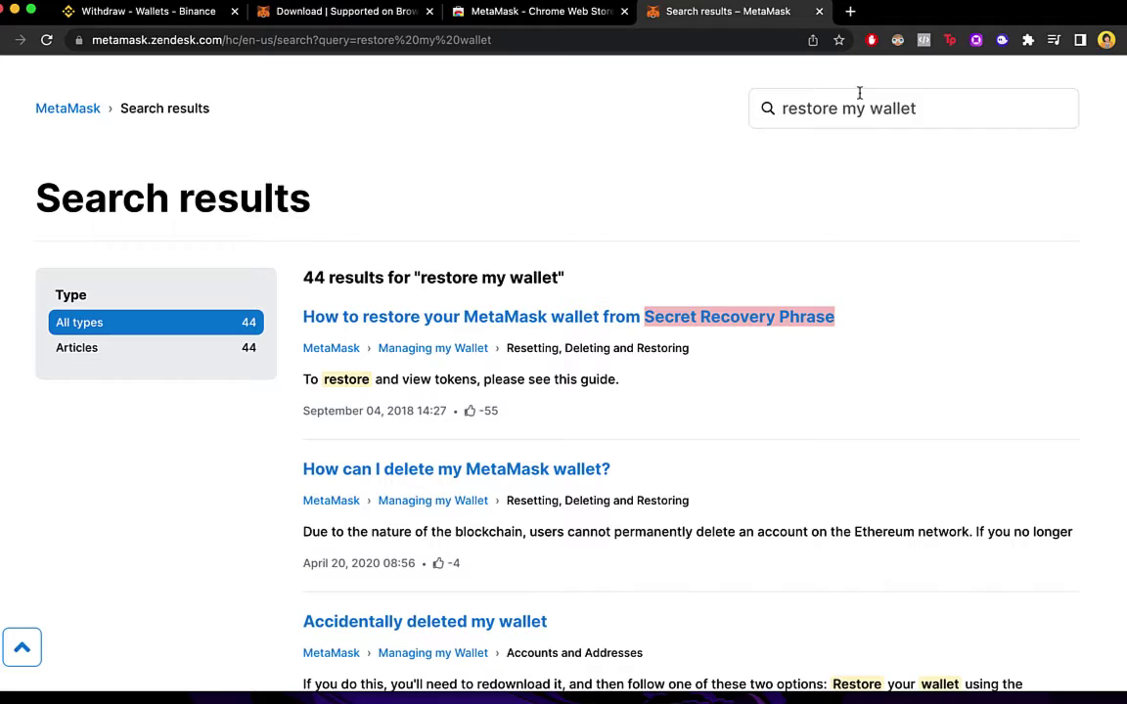
Step: Pin the MetaMask extension to the Chrome toolbar and check that the wallet opens
click(1028, 40)
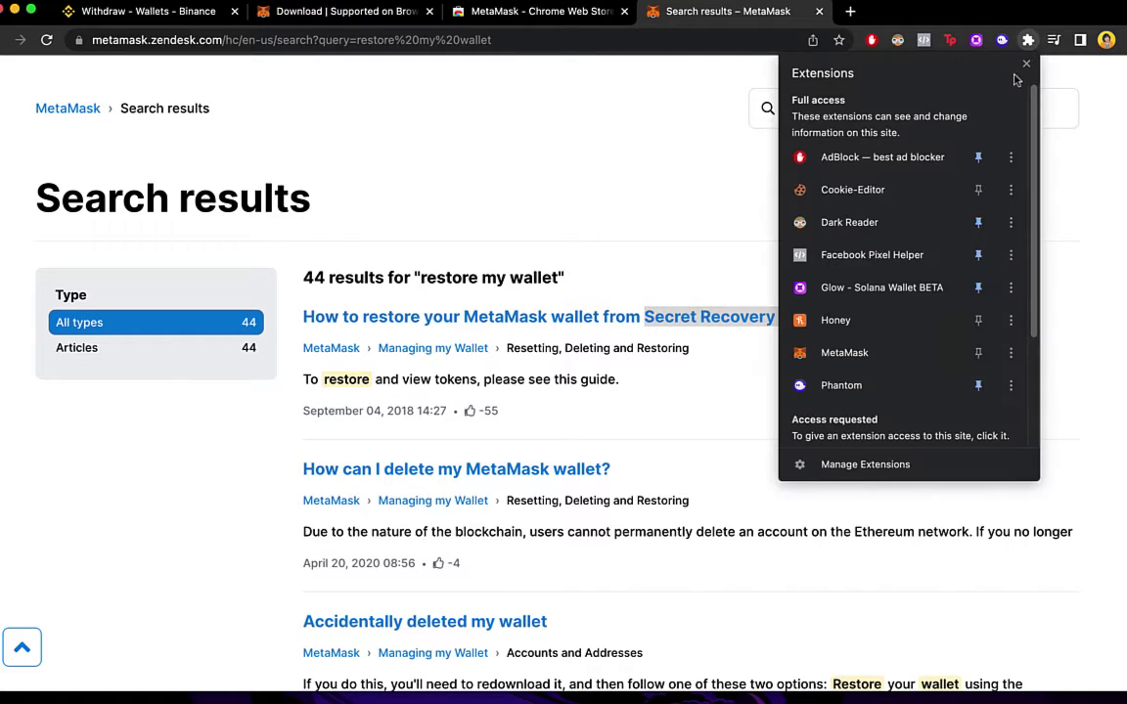
scroll(978, 195, down, 1)
scroll(978, 215, down, 3)
click(978, 199)
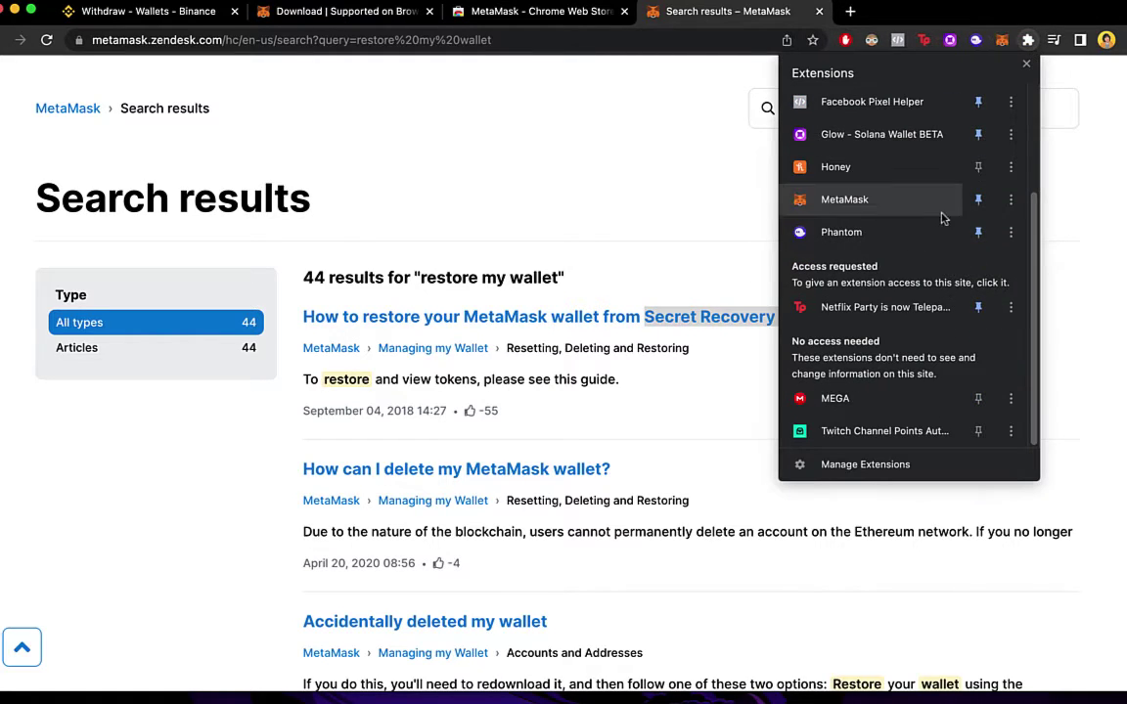
click(1002, 40)
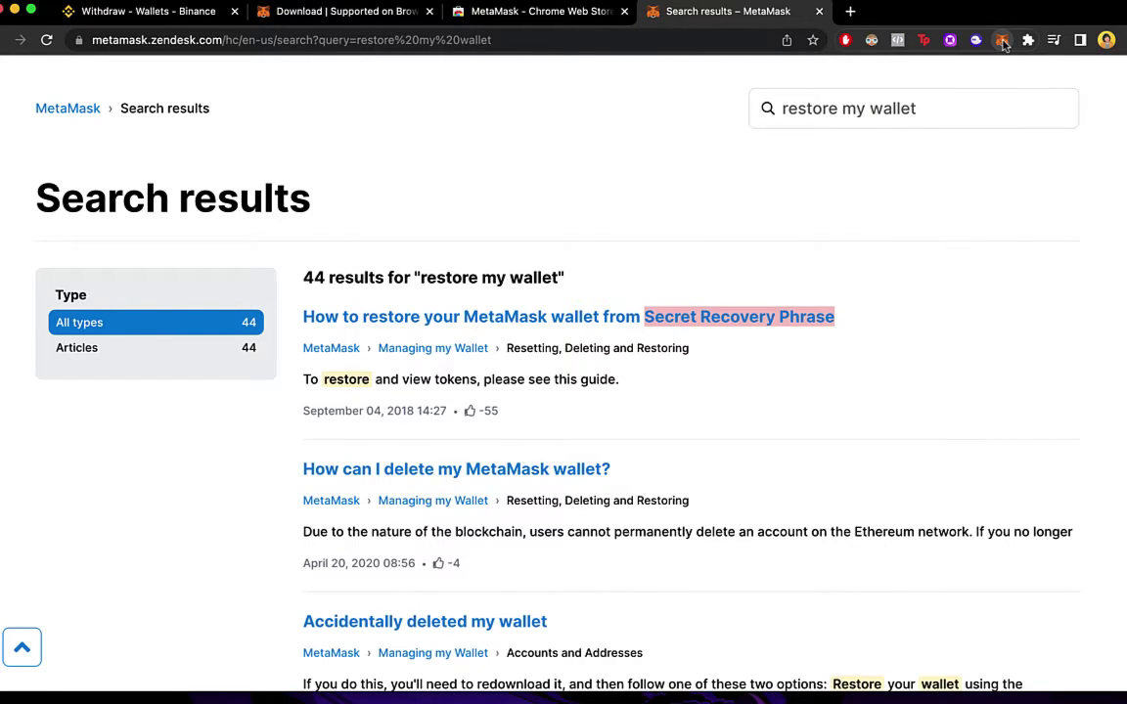
click(1003, 40)
click(573, 176)
Step: Show the iPhone (iOS) install option on the MetaMask download page
click(347, 11)
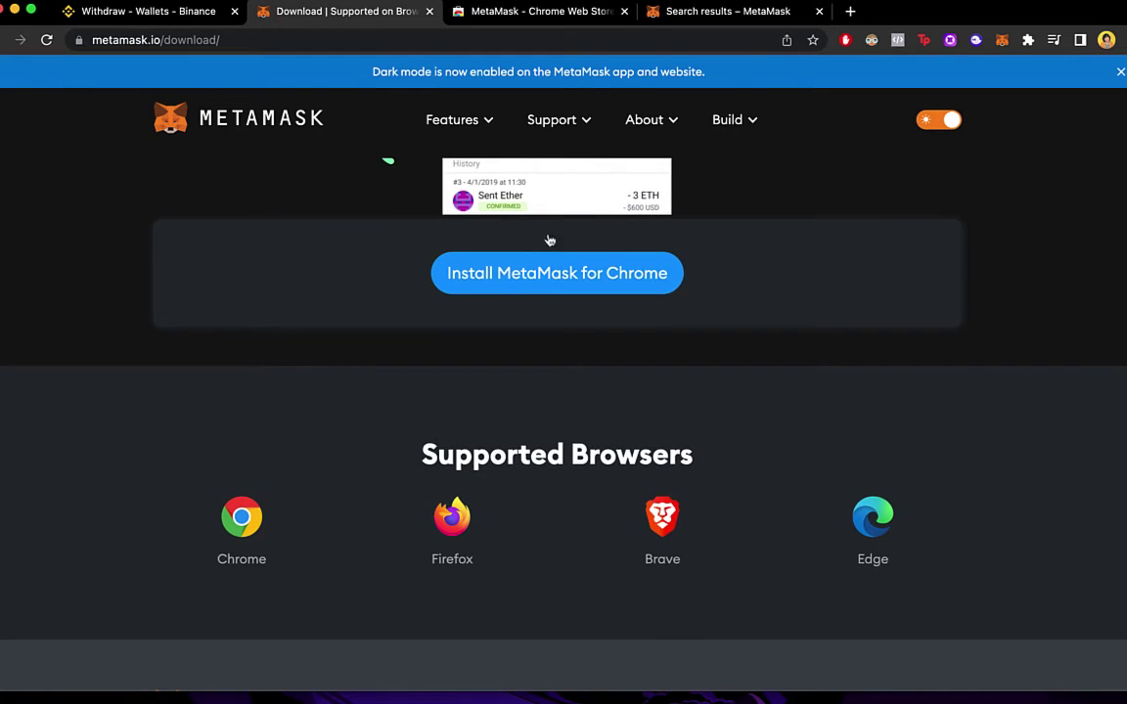
scroll(546, 261, down, 3)
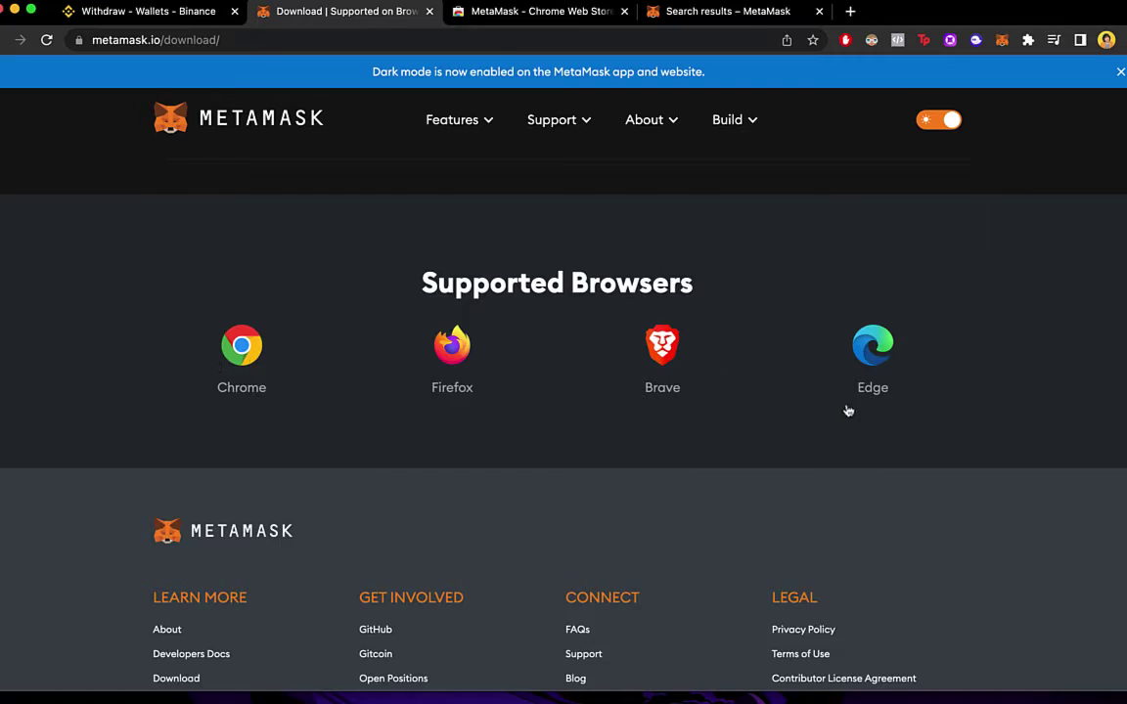
scroll(848, 410, up, 5)
scroll(900, 366, down, 1)
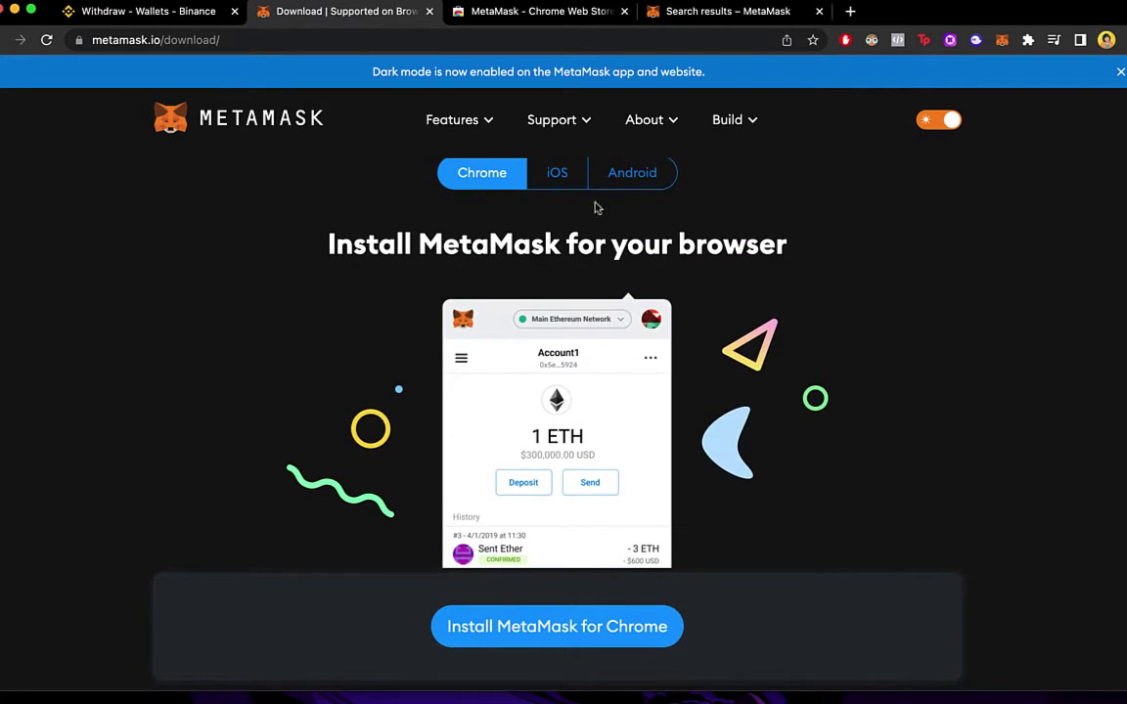
click(553, 173)
scroll(826, 320, down, 3)
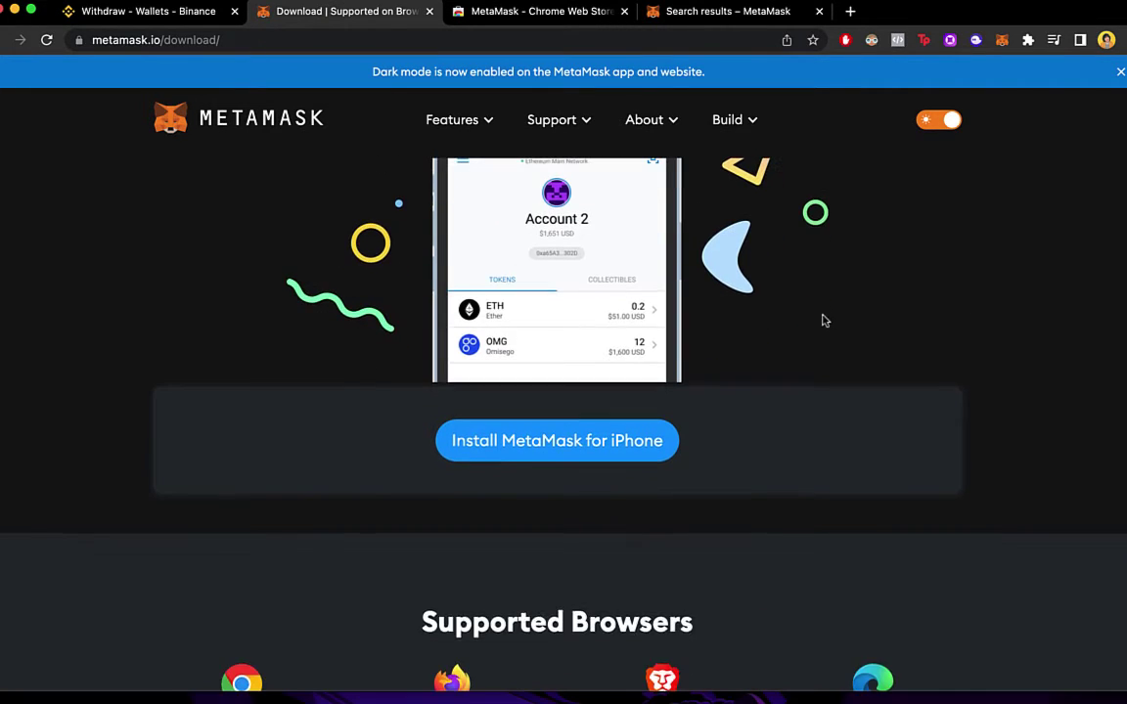
scroll(824, 320, up, 2)
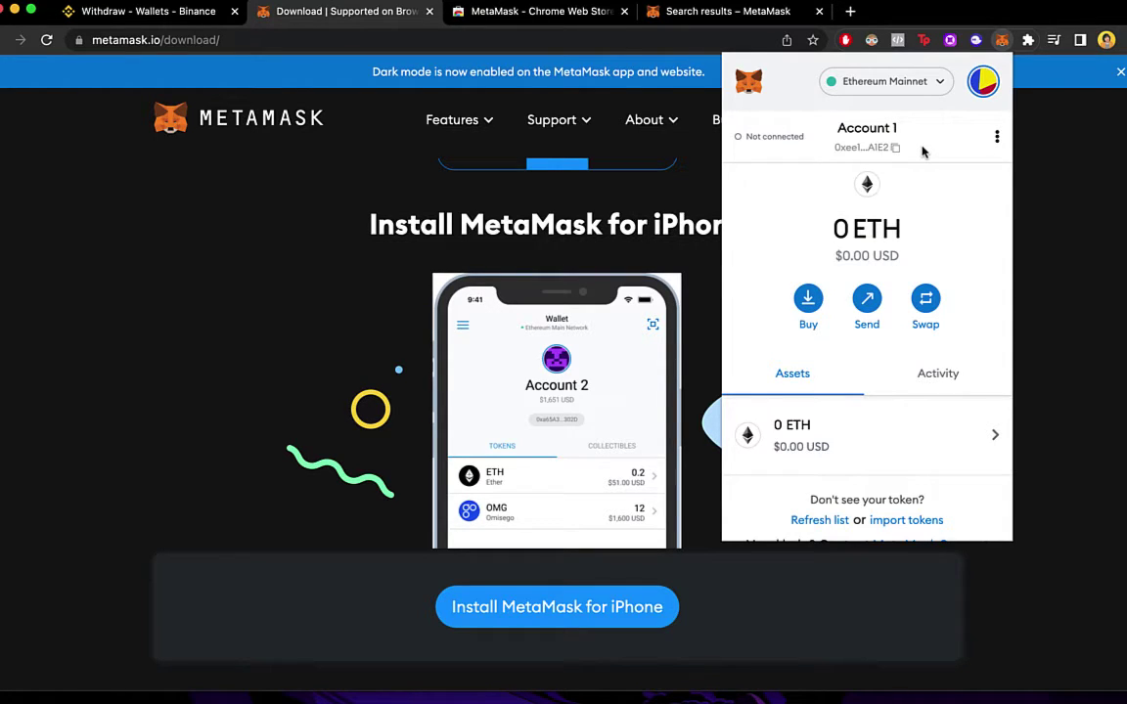
Step: Start a MetaMask swap of 34 ETH
drag(915, 255, 822, 240)
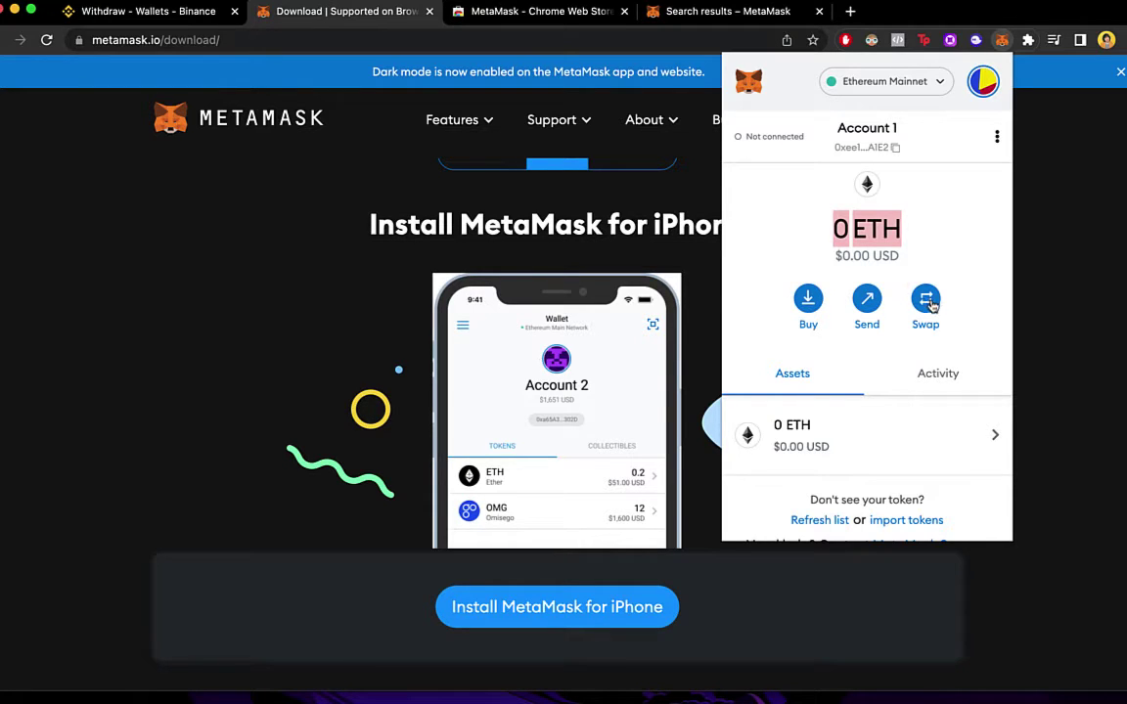
click(925, 301)
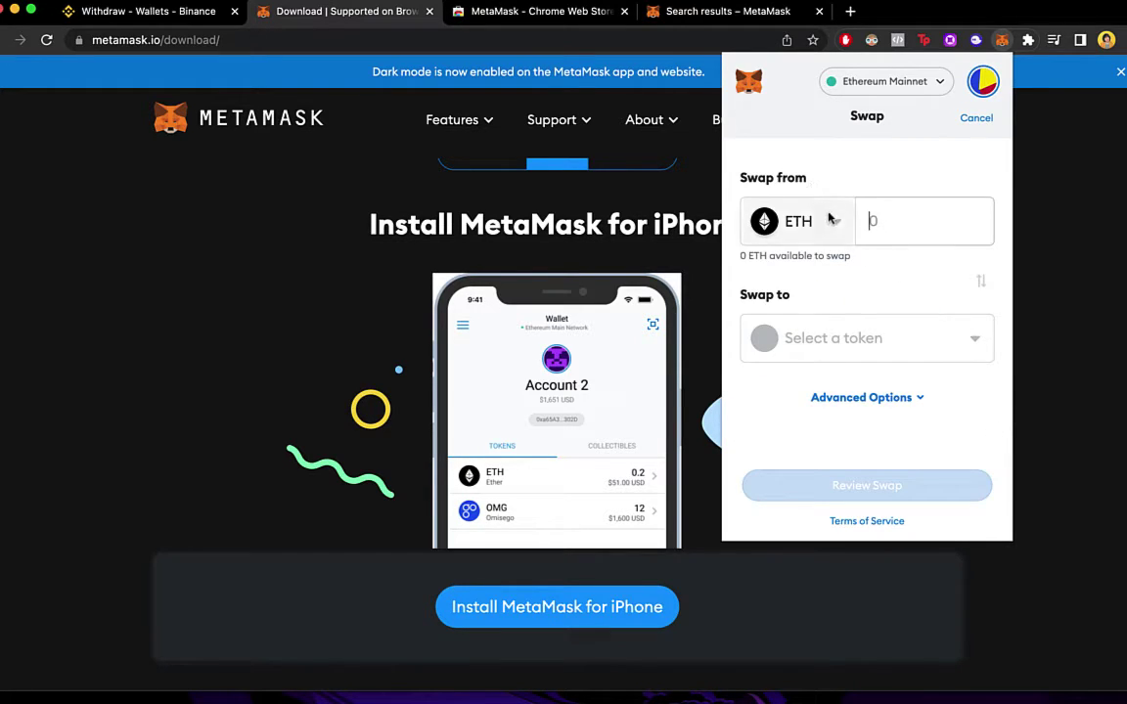
click(914, 201)
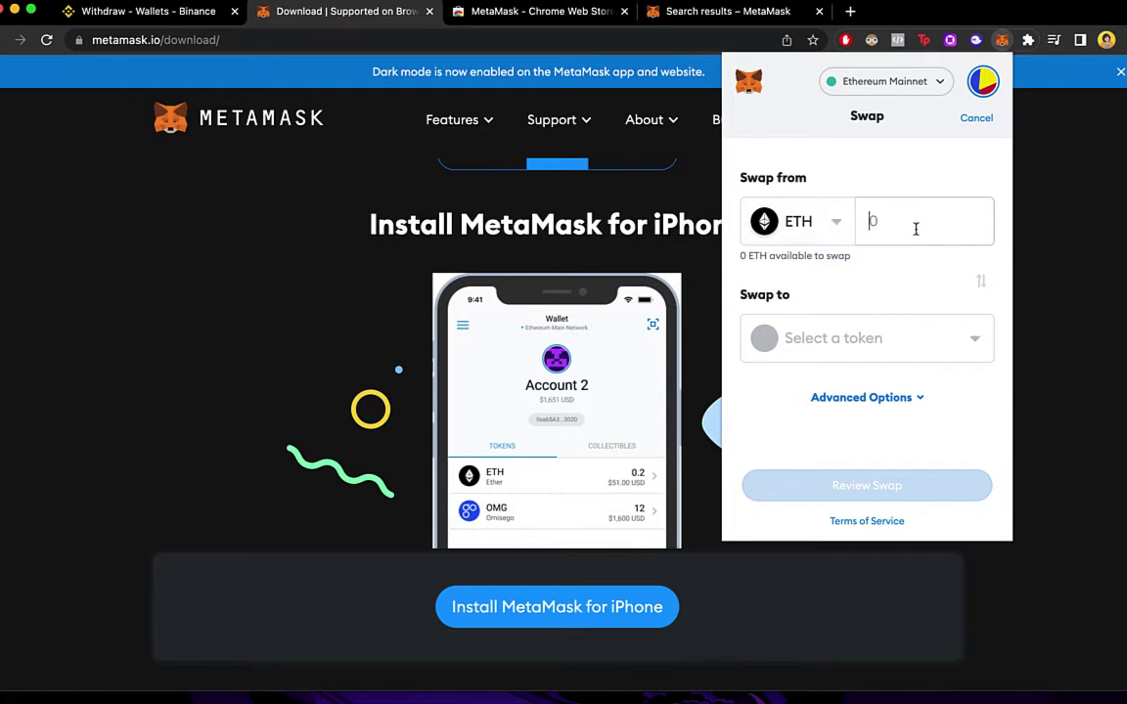
text(34)
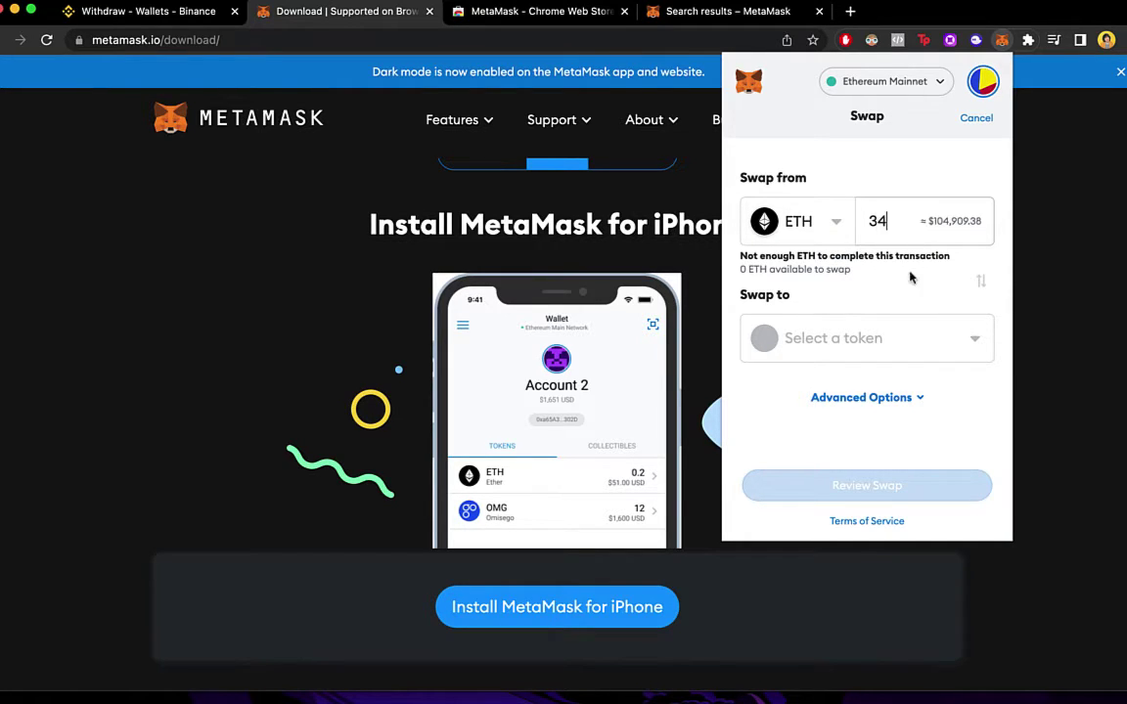
Step: Search the swap-to tokens for 'bnb', then abandon the swap and list the networks
click(919, 332)
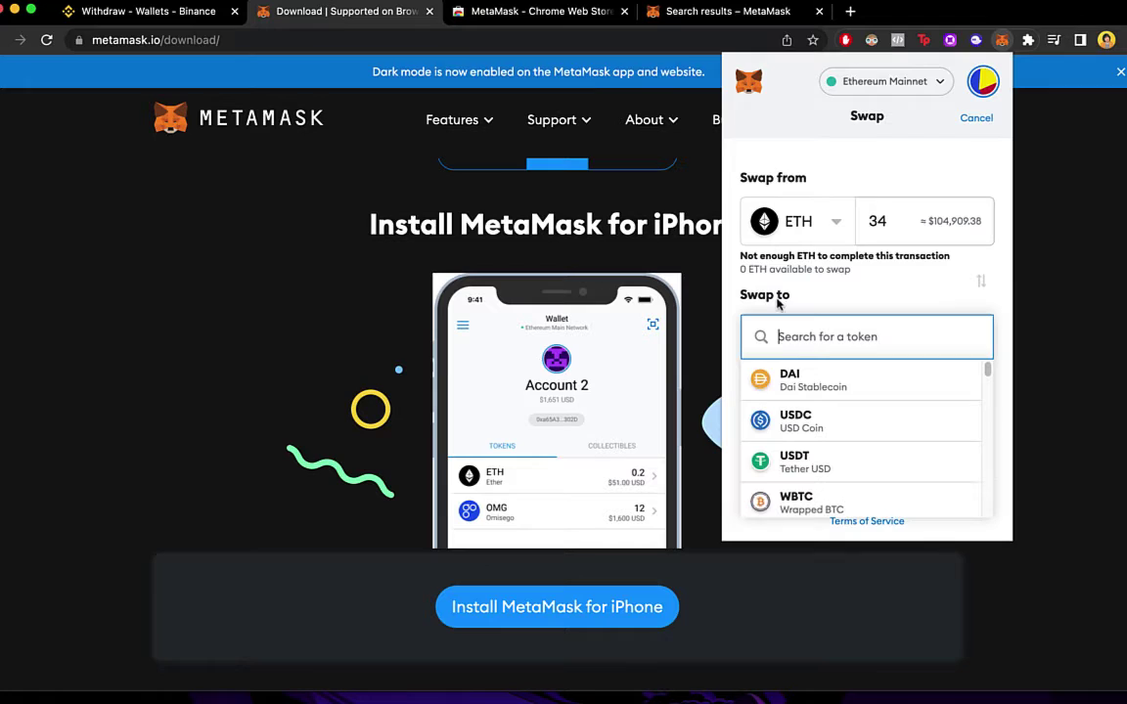
scroll(859, 391, down, 1)
scroll(863, 405, down, 2)
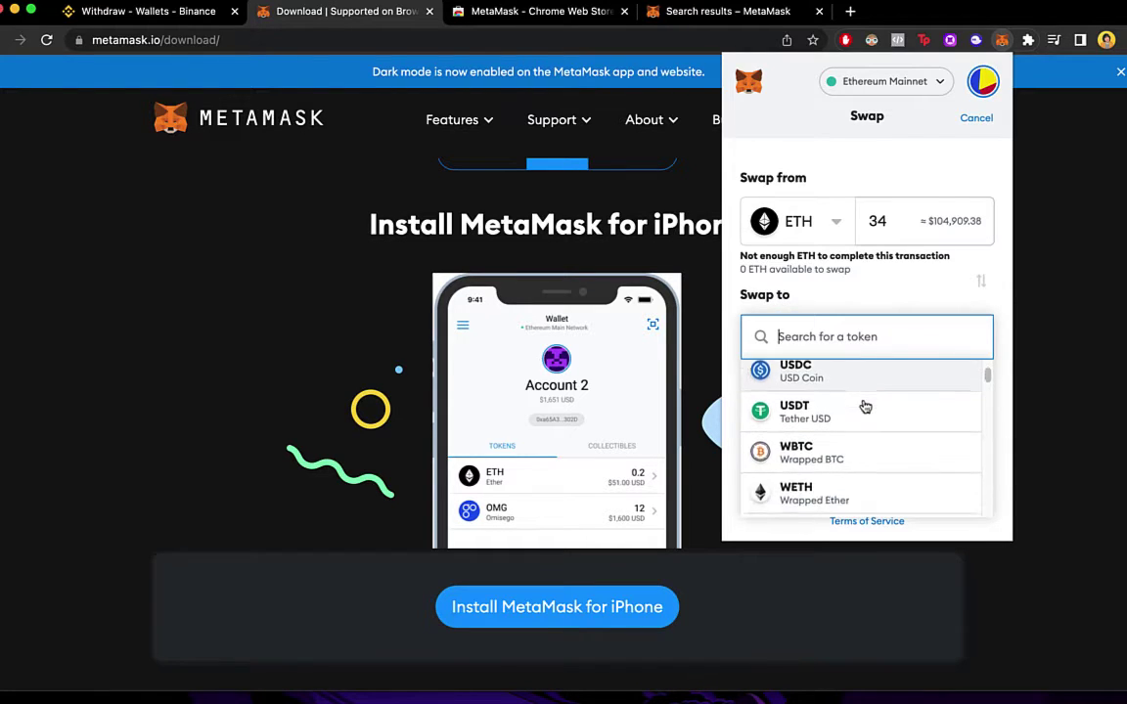
scroll(864, 403, down, 2)
scroll(866, 406, down, 1)
scroll(867, 406, down, 3)
scroll(865, 403, down, 2)
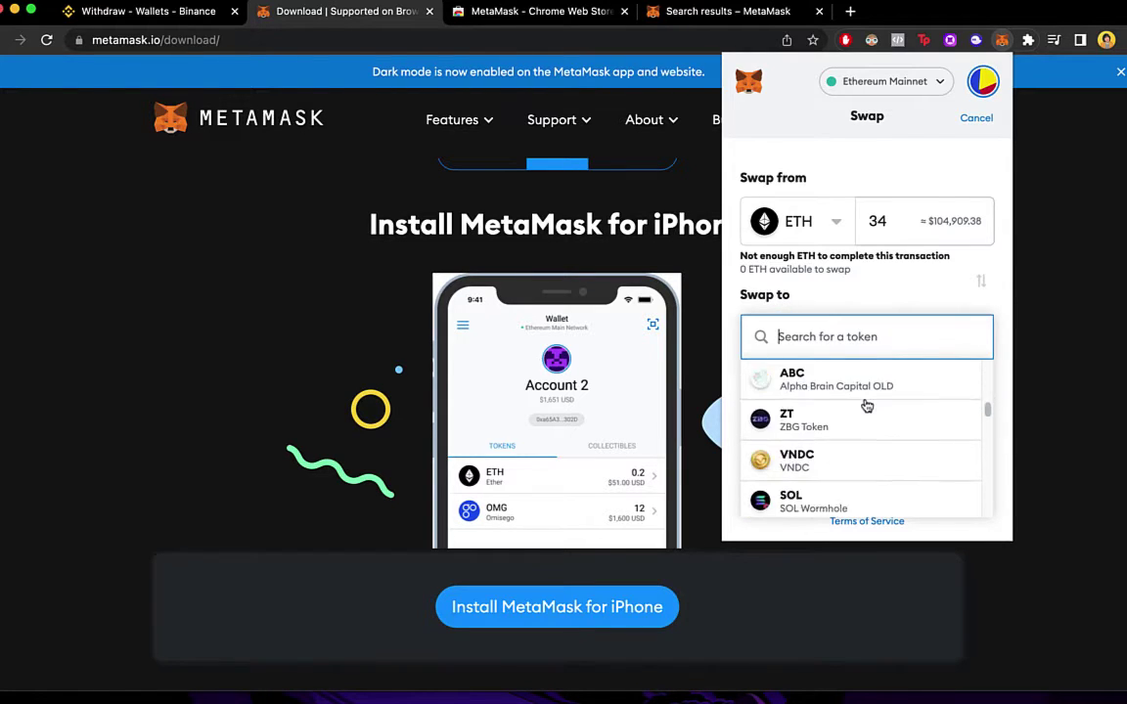
scroll(865, 403, down, 1)
scroll(865, 405, down, 2)
scroll(866, 405, down, 1)
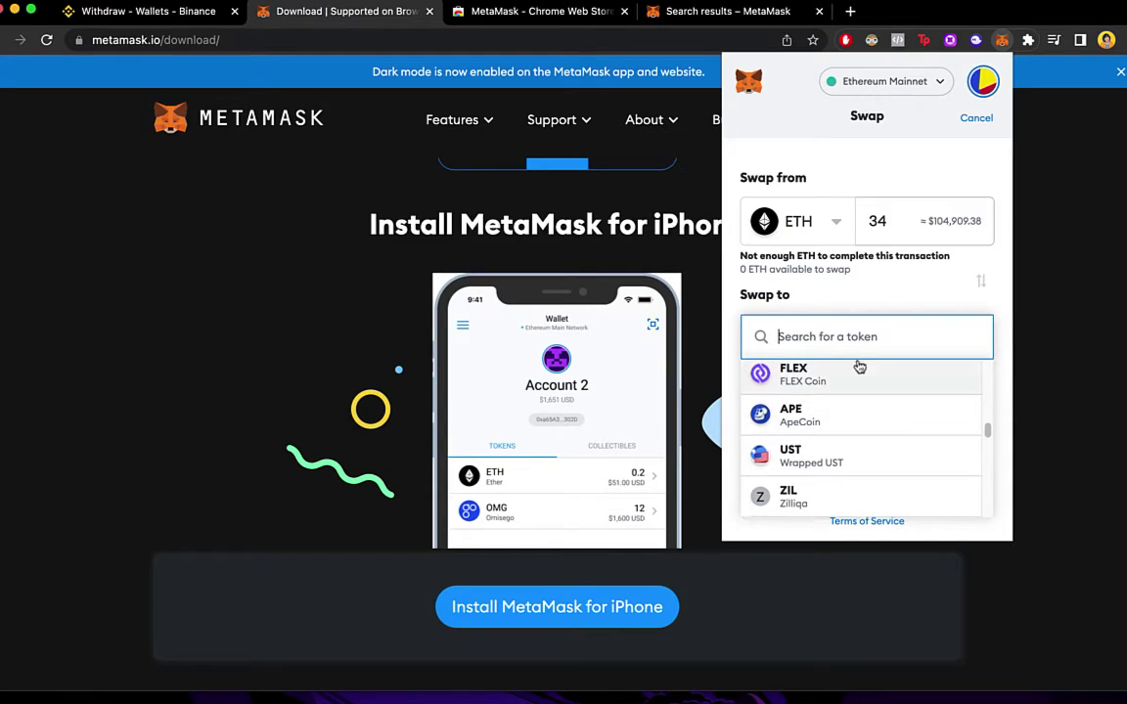
text(b)
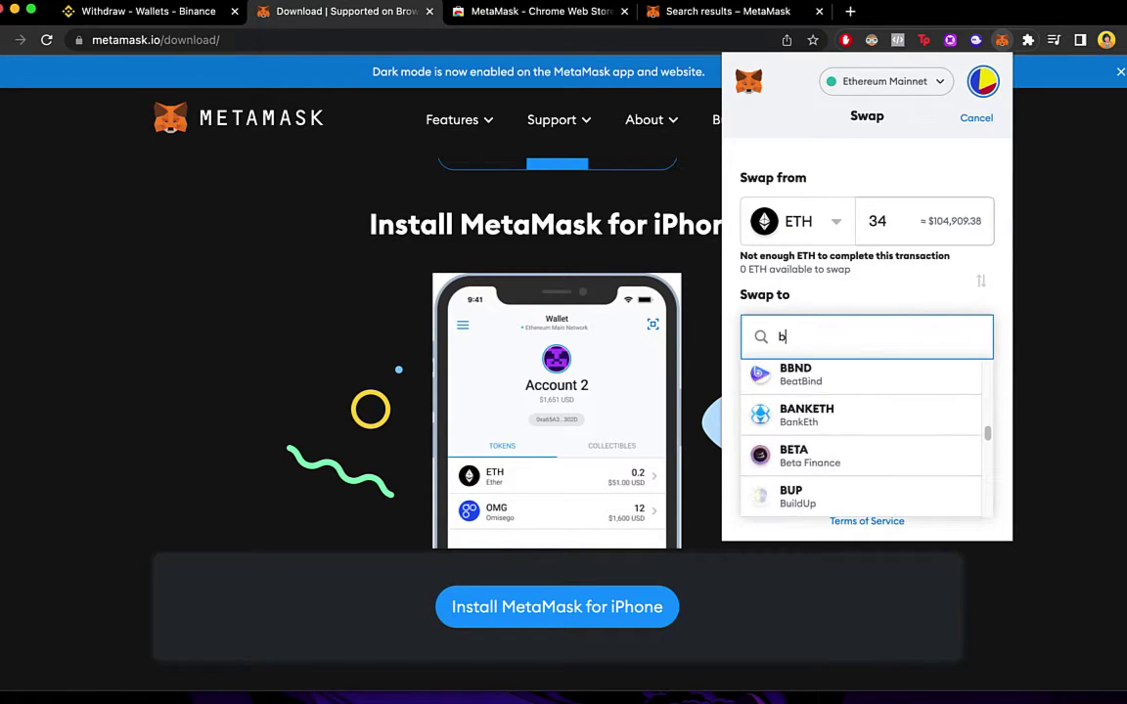
text(nb)
scroll(906, 403, up, 3)
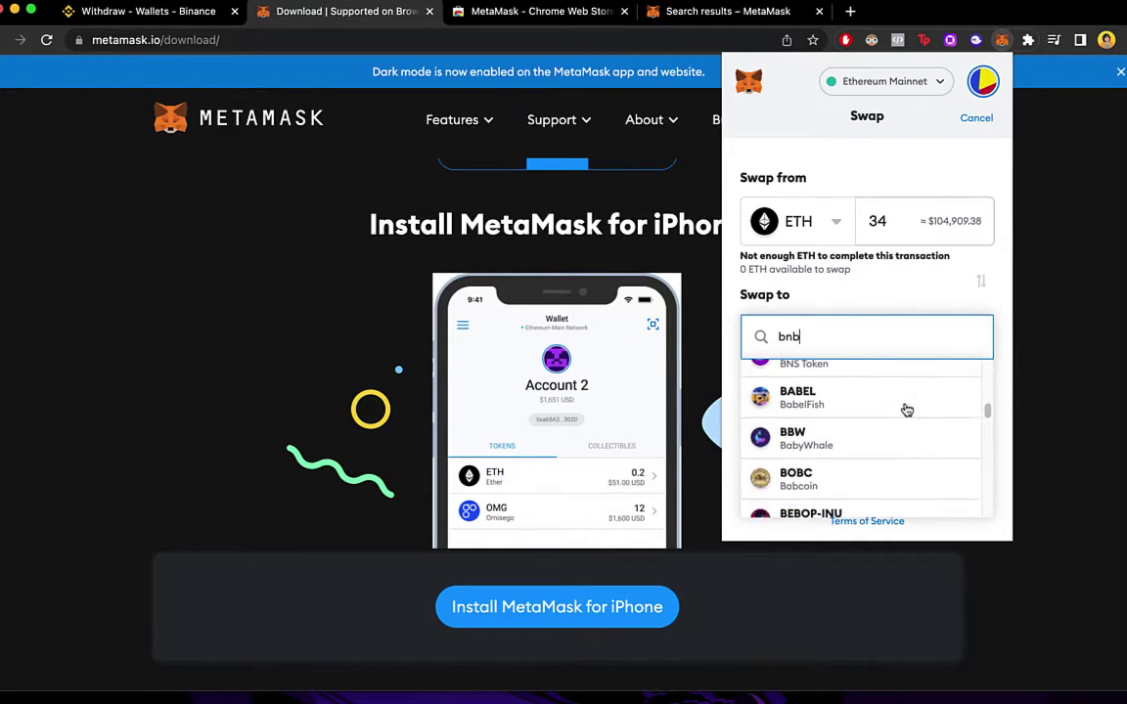
scroll(905, 402, up, 1)
scroll(905, 402, up, 1)
scroll(907, 410, down, 5)
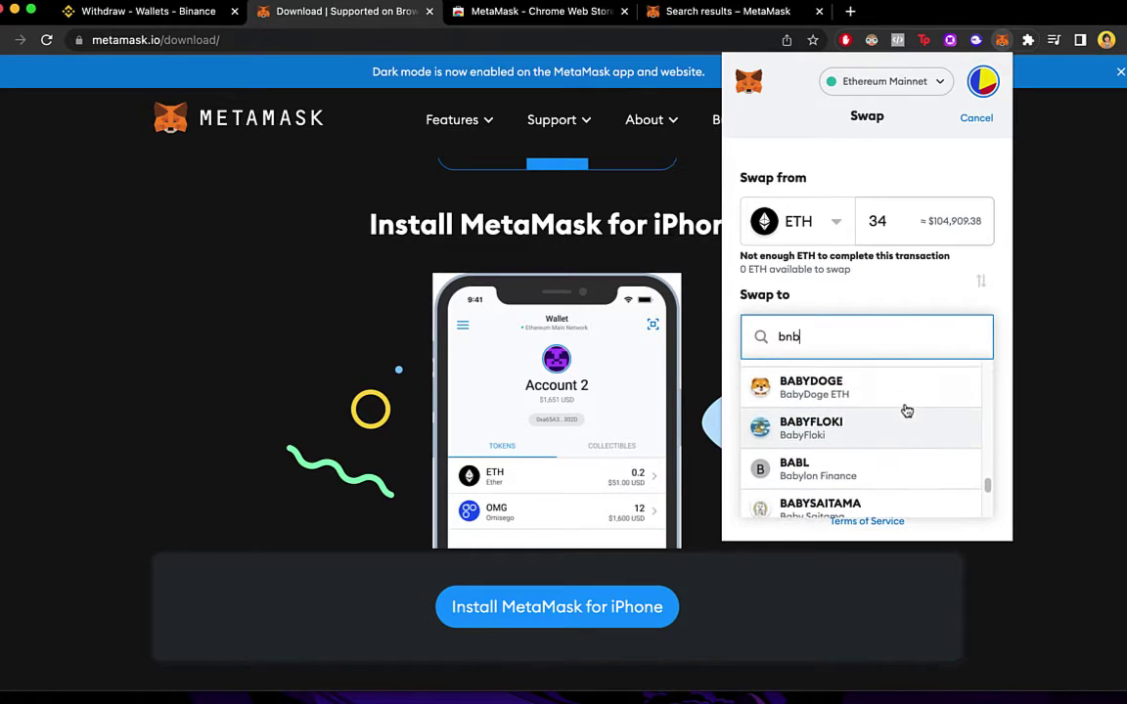
scroll(906, 410, up, 1)
scroll(907, 410, up, 2)
scroll(906, 410, up, 1)
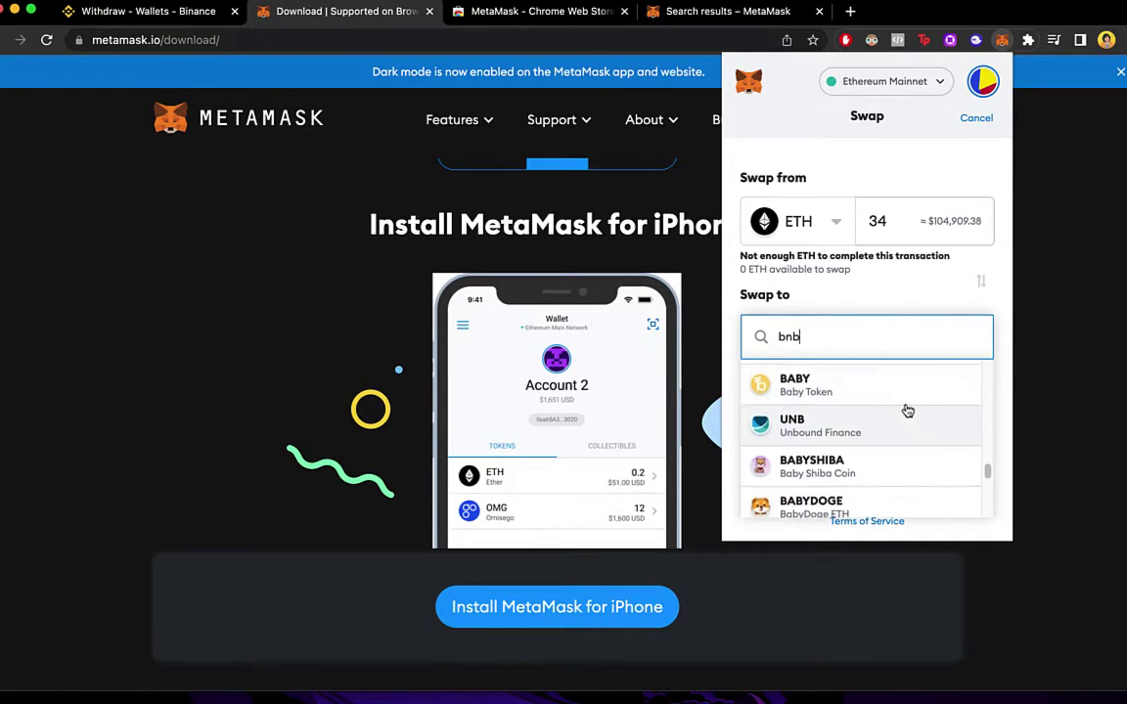
scroll(907, 410, up, 3)
scroll(907, 409, up, 3)
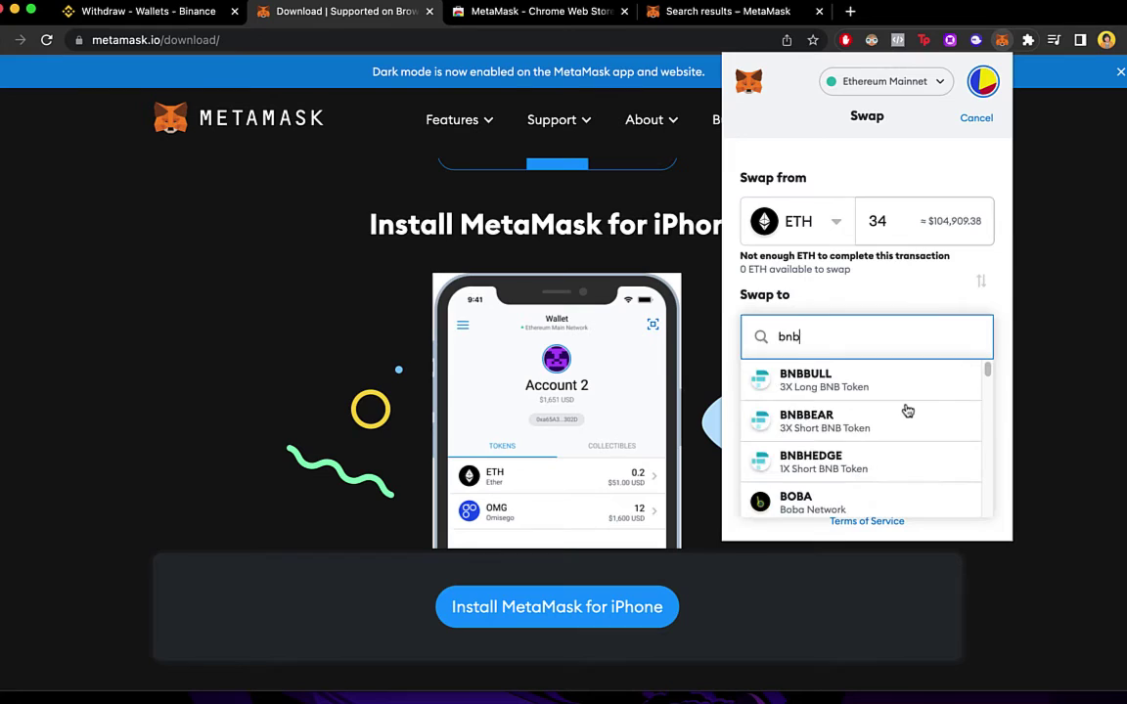
click(935, 289)
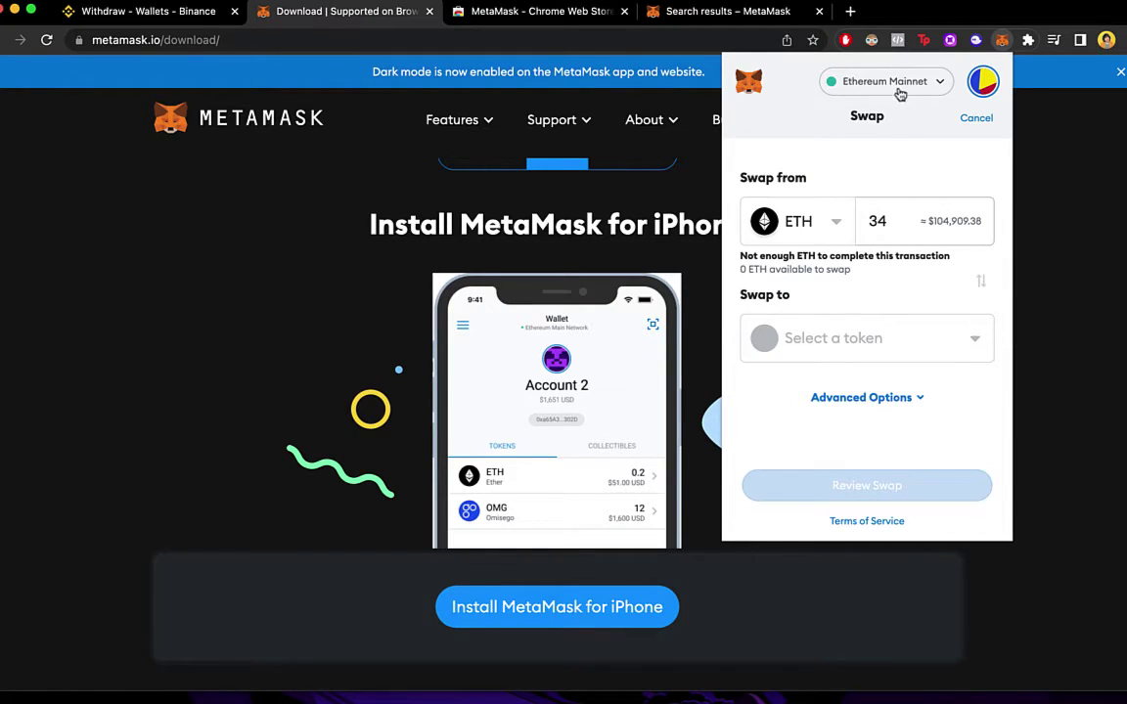
click(819, 82)
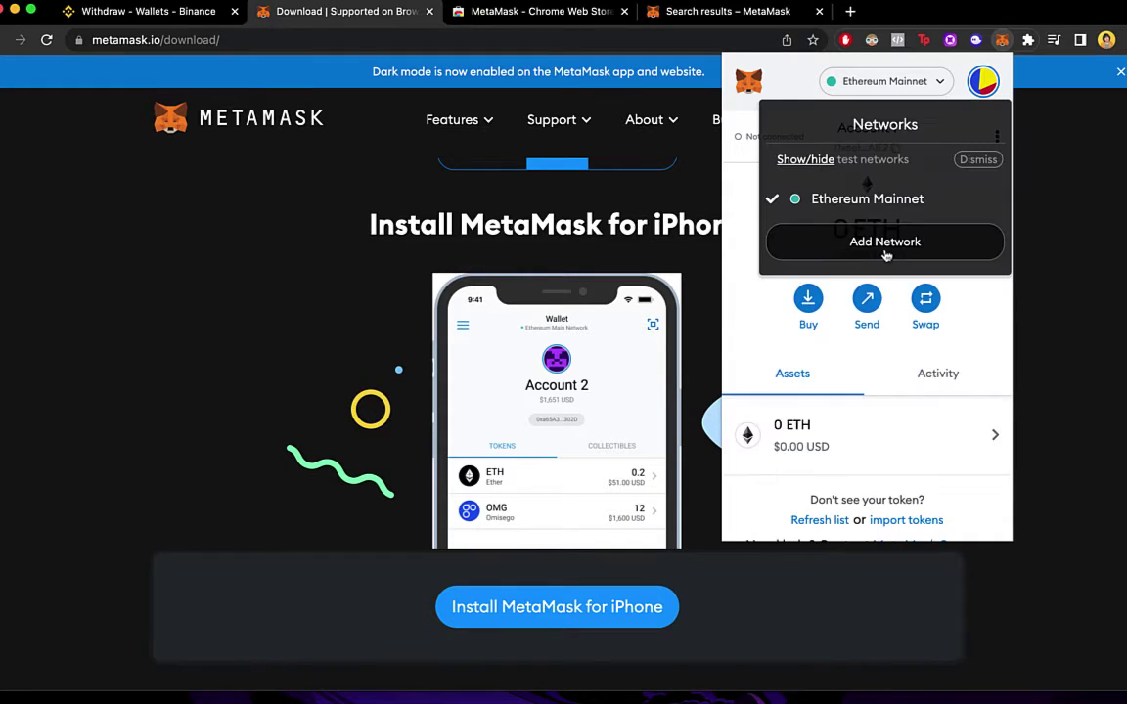
Step: Begin adding a custom network and switch the Binance Academy guide to English
click(877, 244)
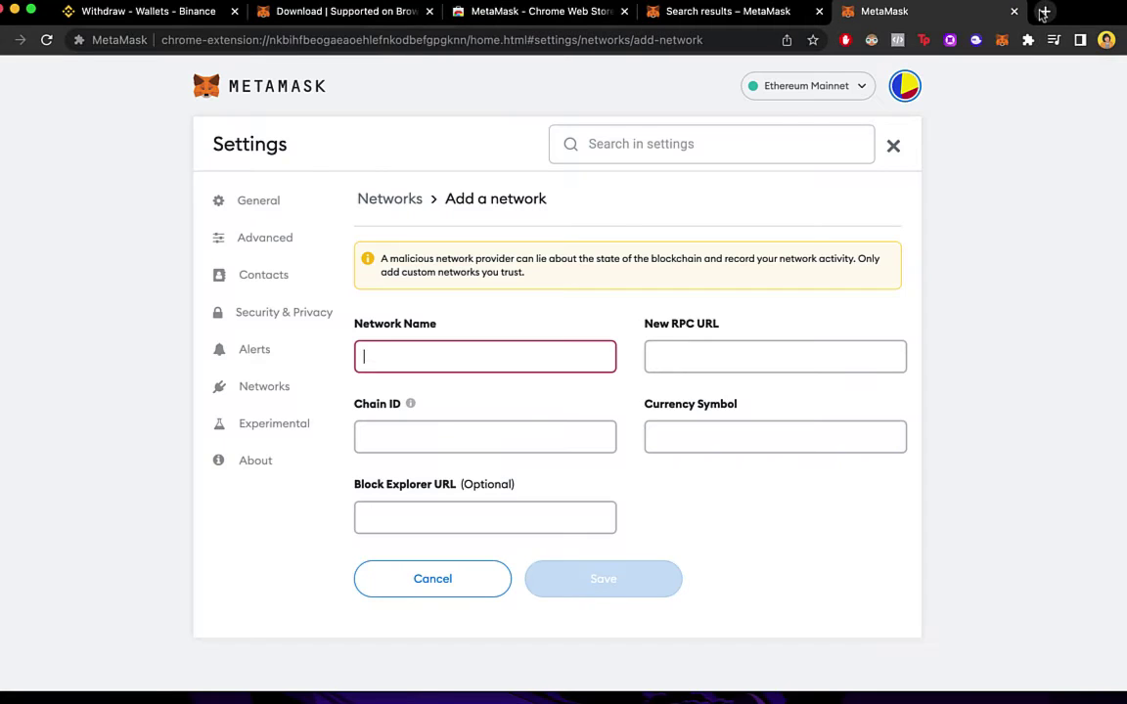
click(1043, 12)
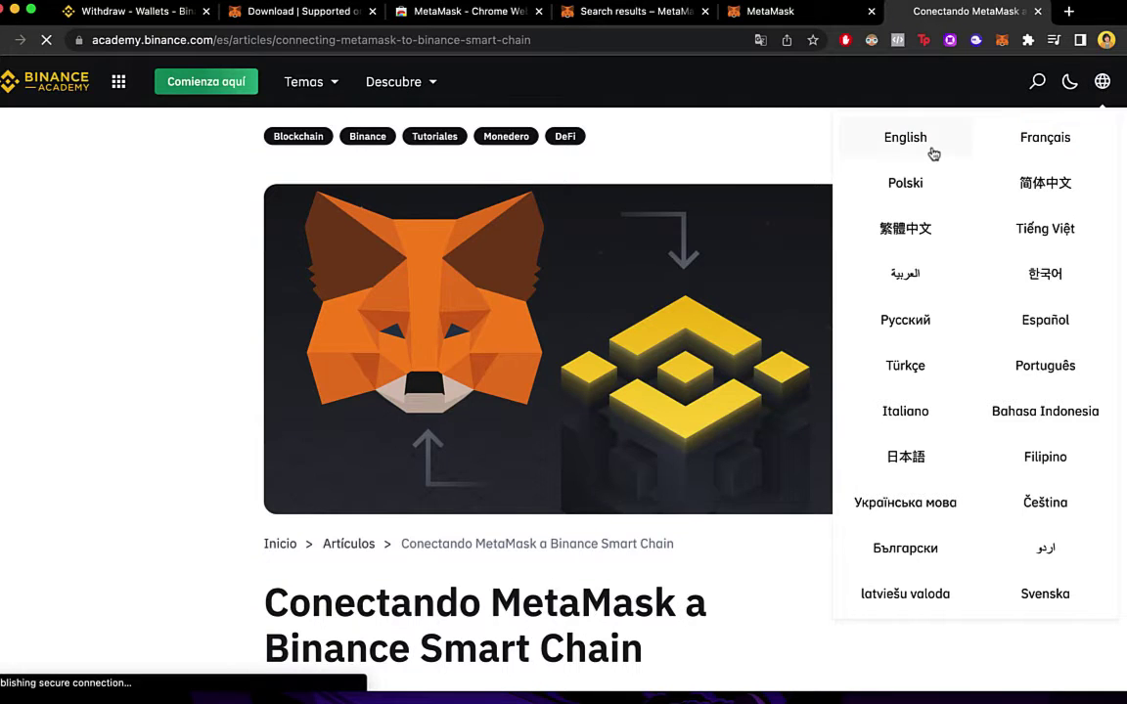
click(919, 144)
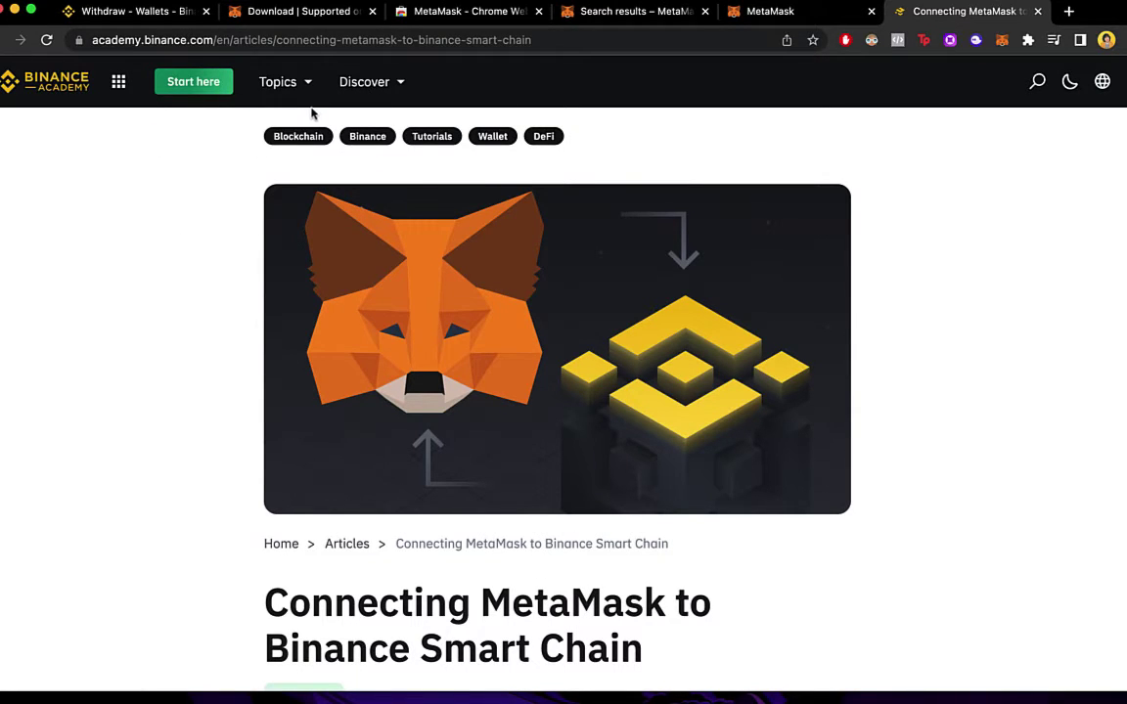
scroll(864, 443, down, 3)
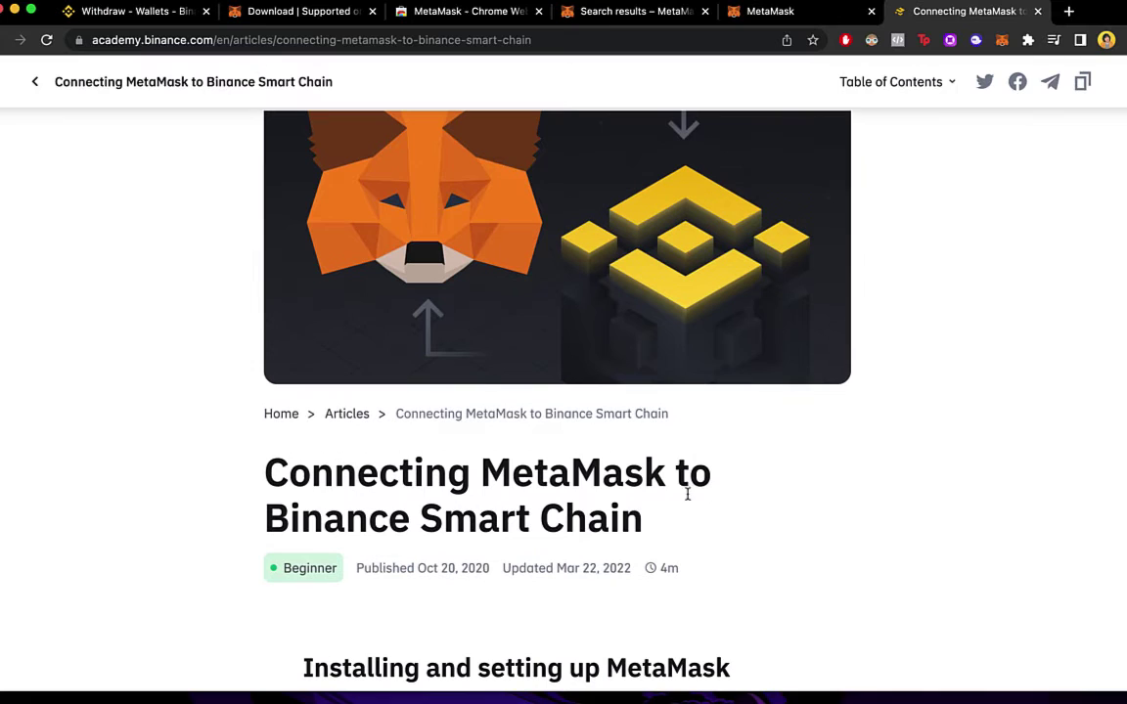
drag(687, 494, 275, 474)
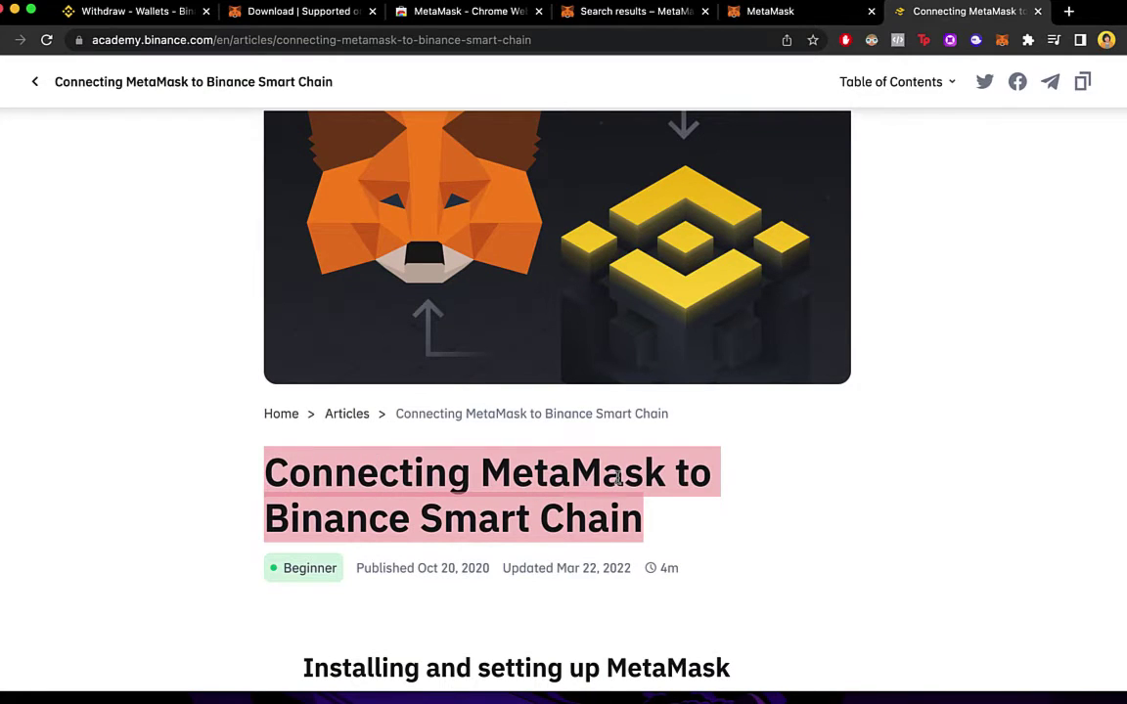
Step: Scroll to the Smart Chain mainnet parameters and select the name 'Smart Chain'
scroll(827, 496, down, 1)
scroll(827, 496, down, 2)
scroll(827, 496, down, 5)
scroll(833, 498, down, 2)
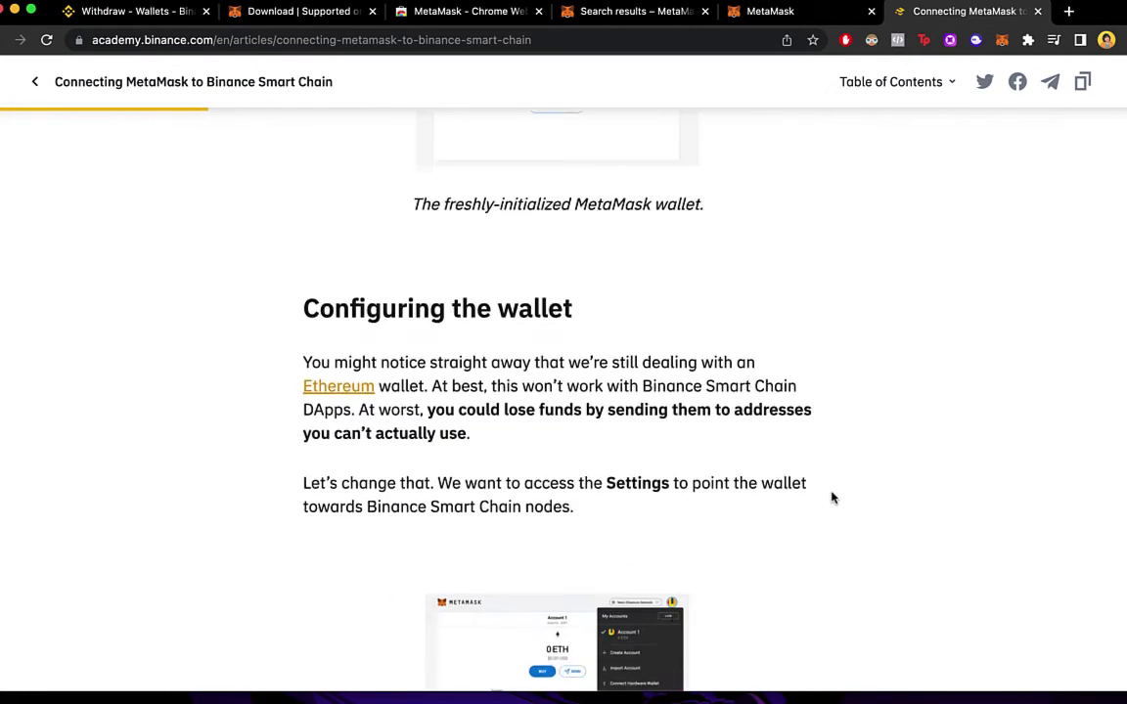
scroll(832, 498, down, 5)
scroll(830, 497, down, 2)
scroll(830, 497, down, 1)
scroll(829, 496, down, 2)
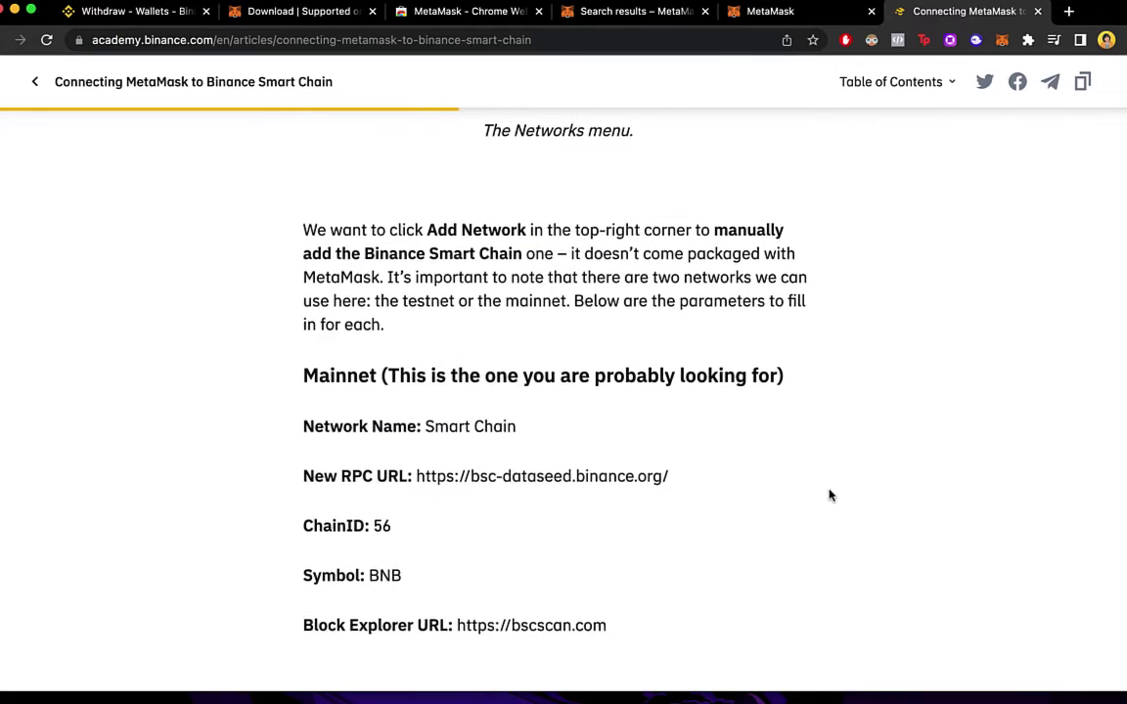
scroll(830, 496, down, 2)
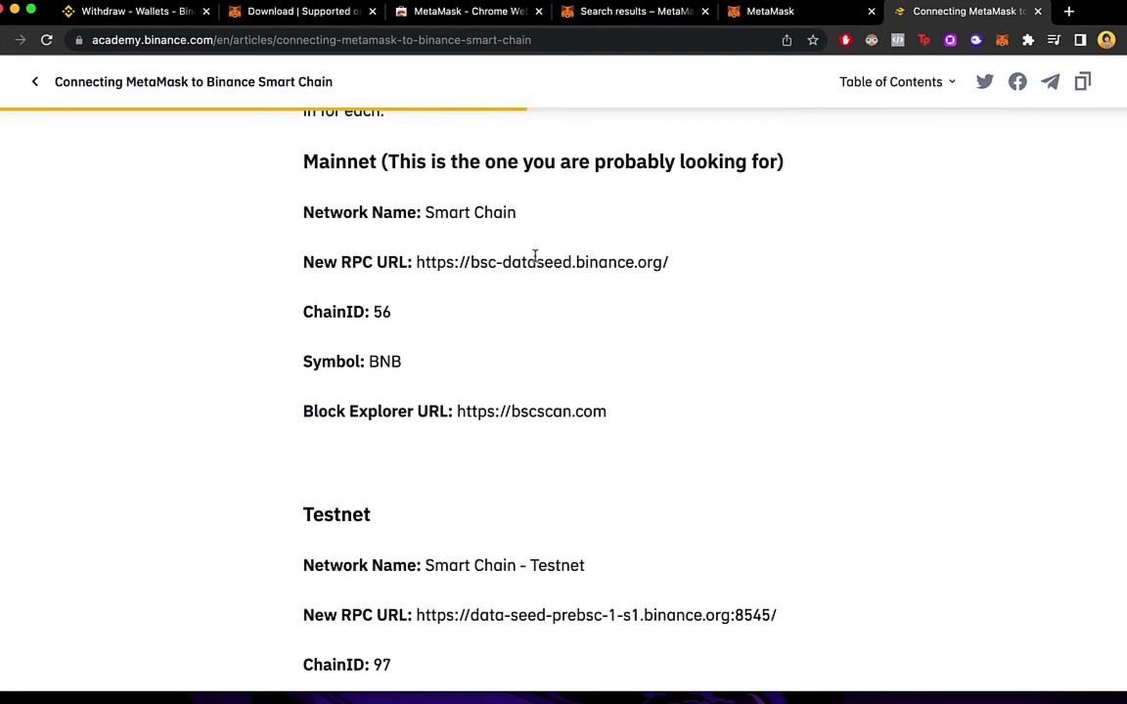
drag(520, 216, 426, 212)
key(ctrl+c)
Step: Paste 'Smart Chain' as the network name and save the new network
click(788, 12)
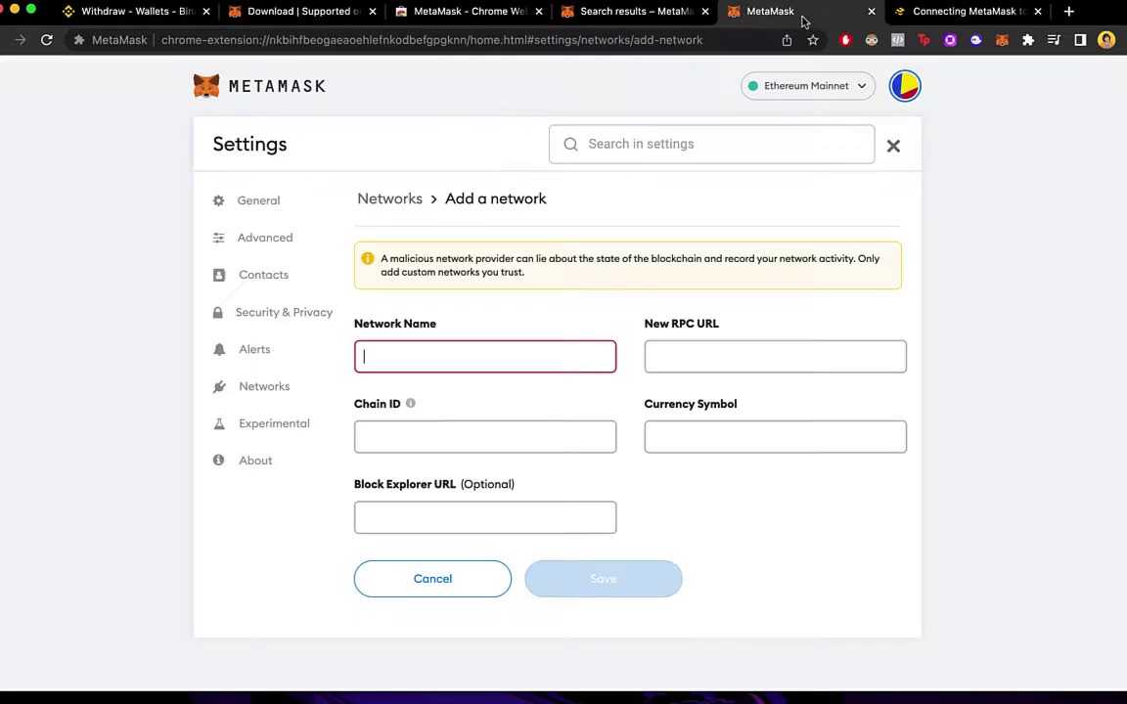
key(ctrl+v)
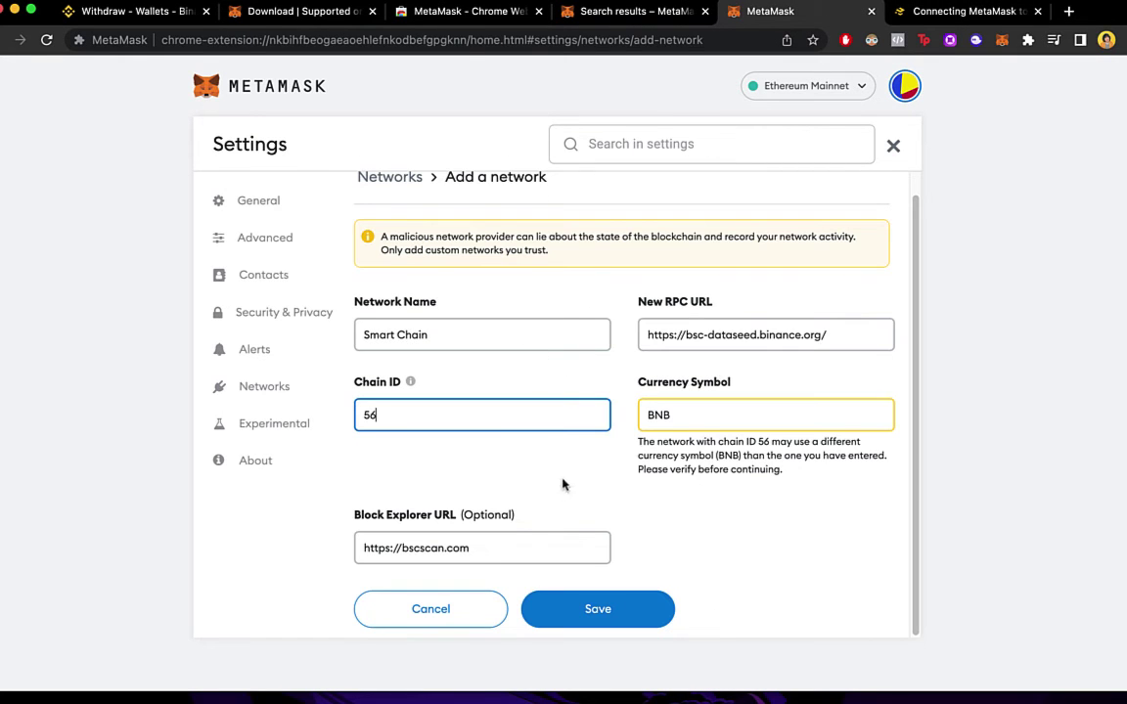
click(592, 608)
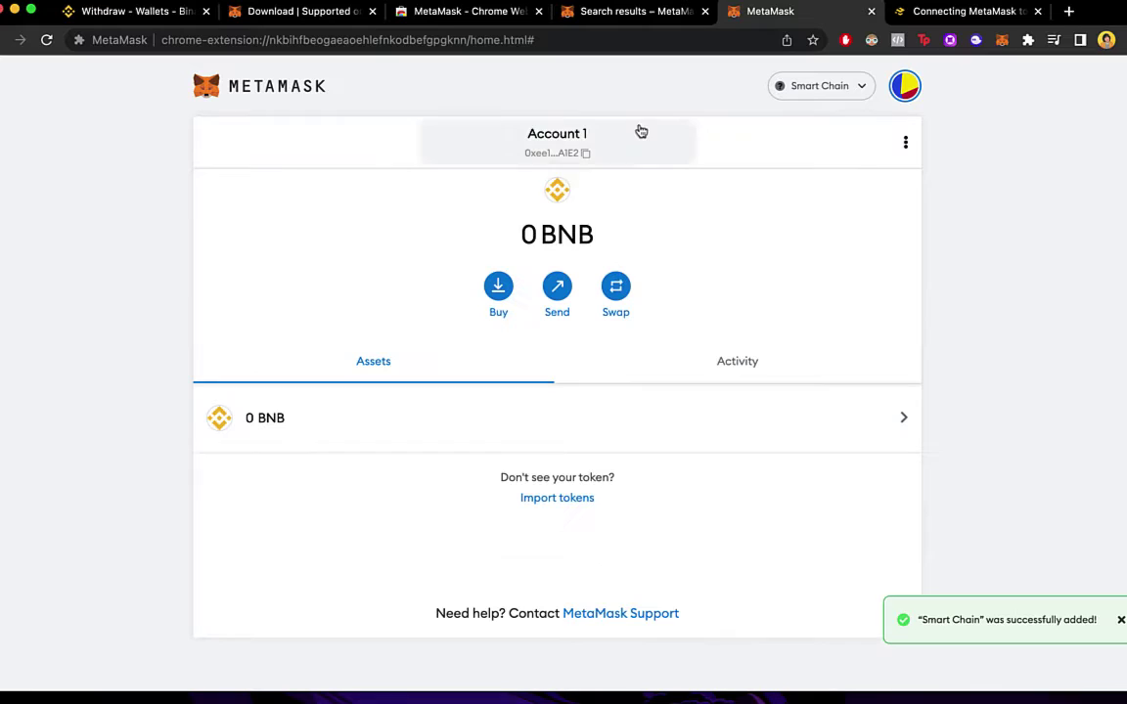
drag(570, 235, 541, 193)
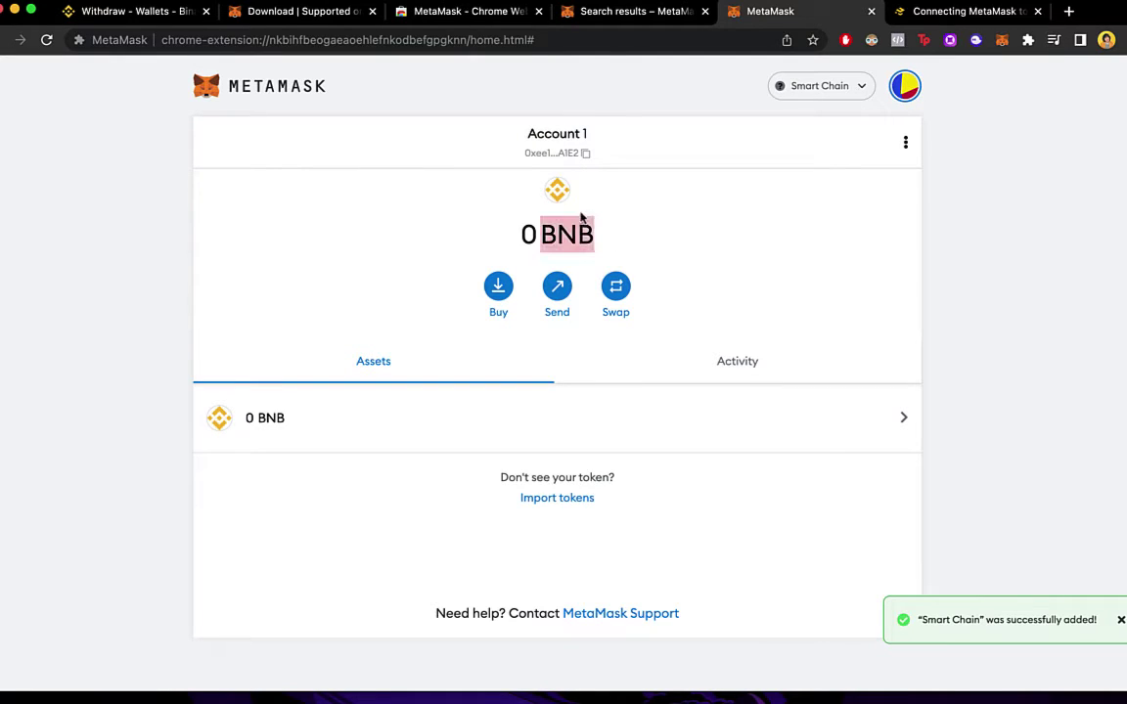
Step: Set up an ETH-to-BNB swap with Advanced Options revealed, then list the wallet networks
click(616, 286)
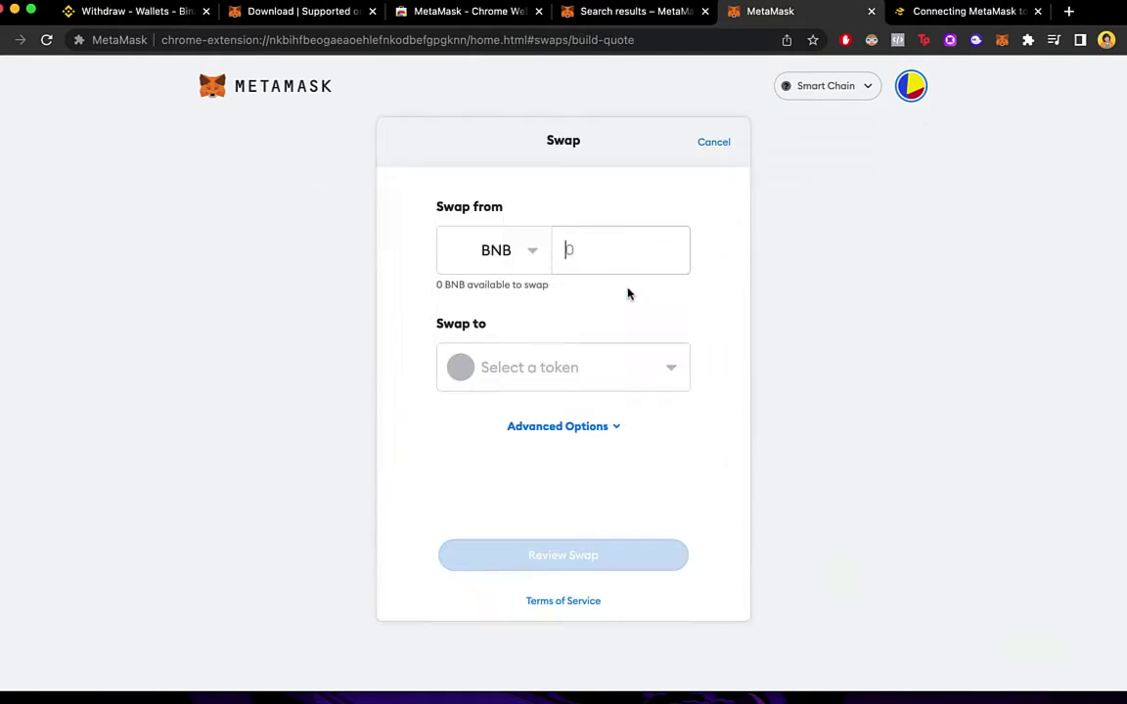
click(495, 364)
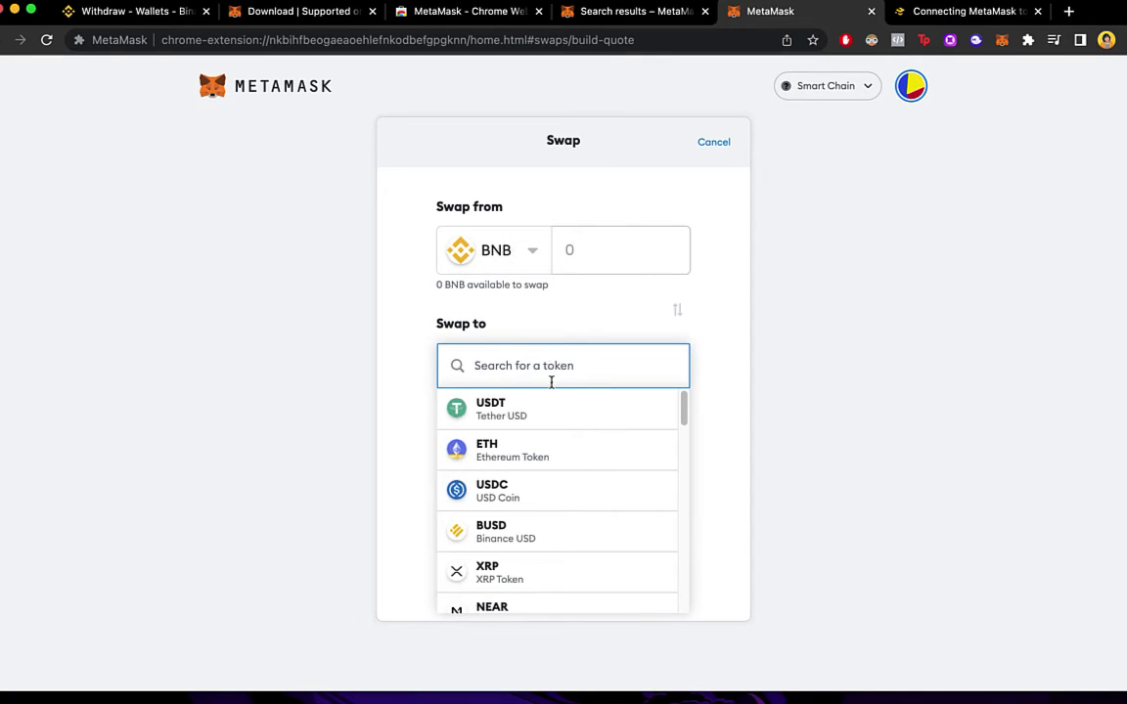
click(567, 448)
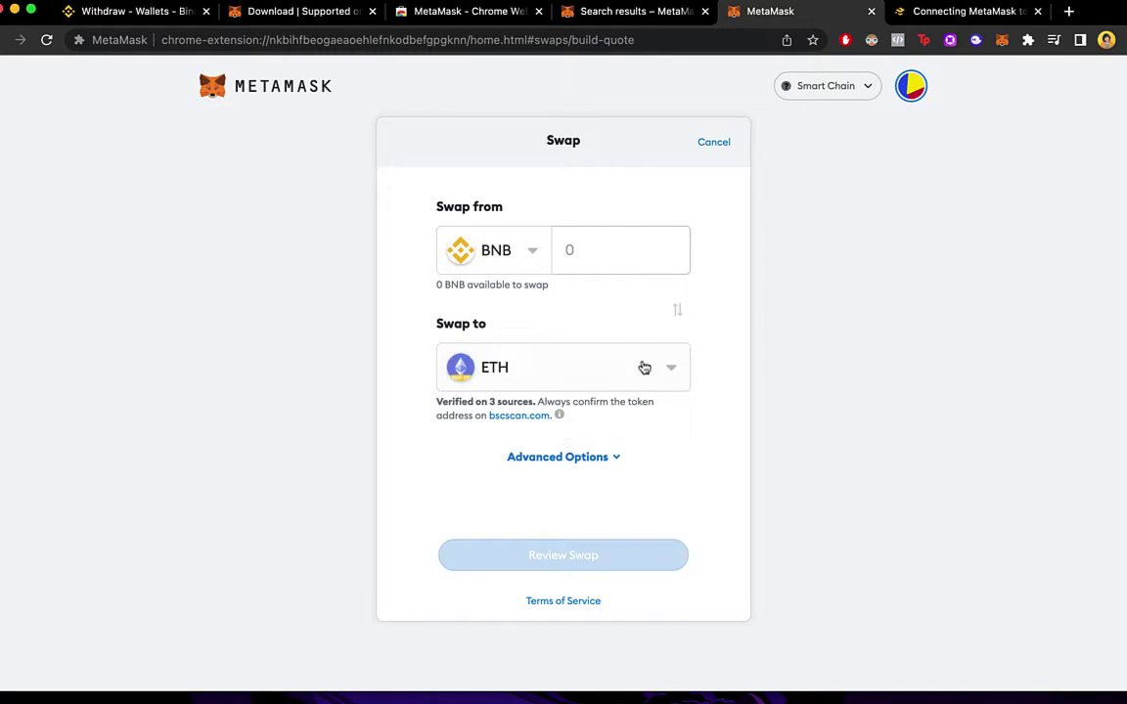
click(679, 313)
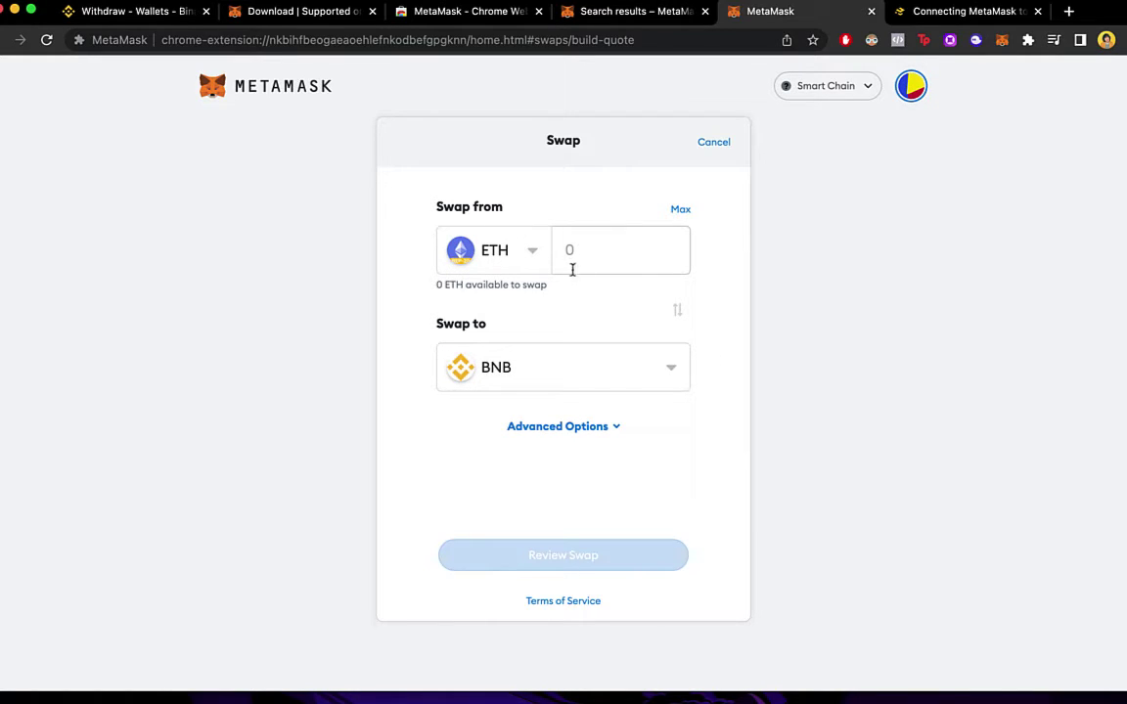
click(558, 426)
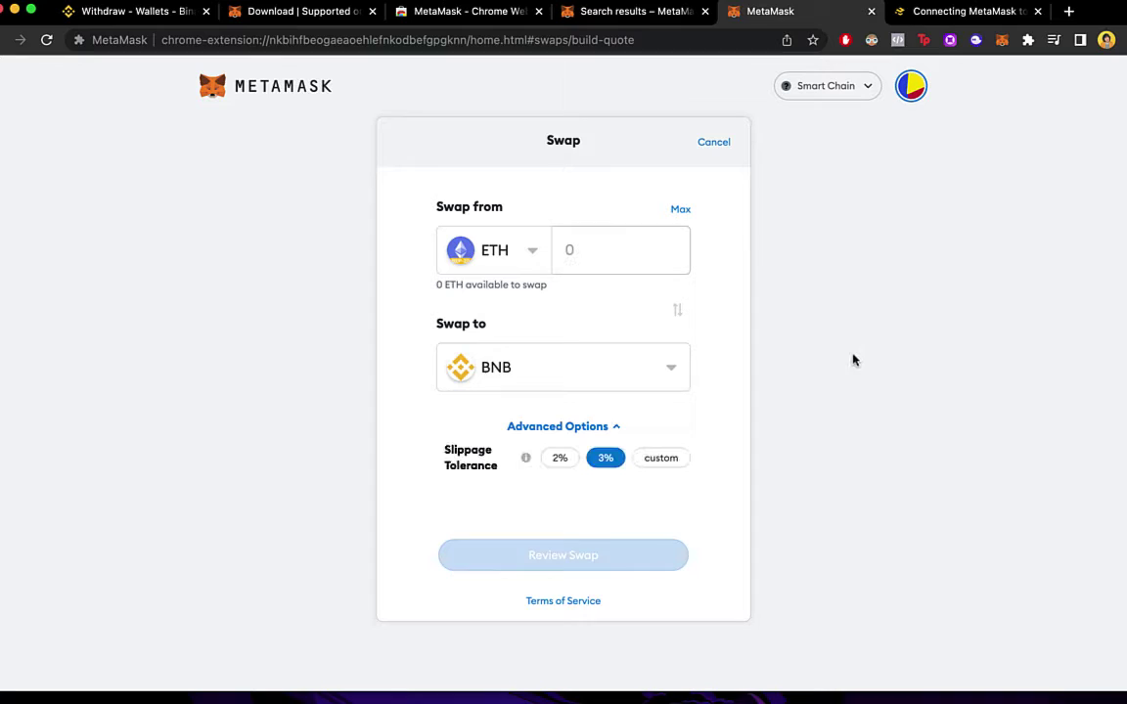
click(1000, 41)
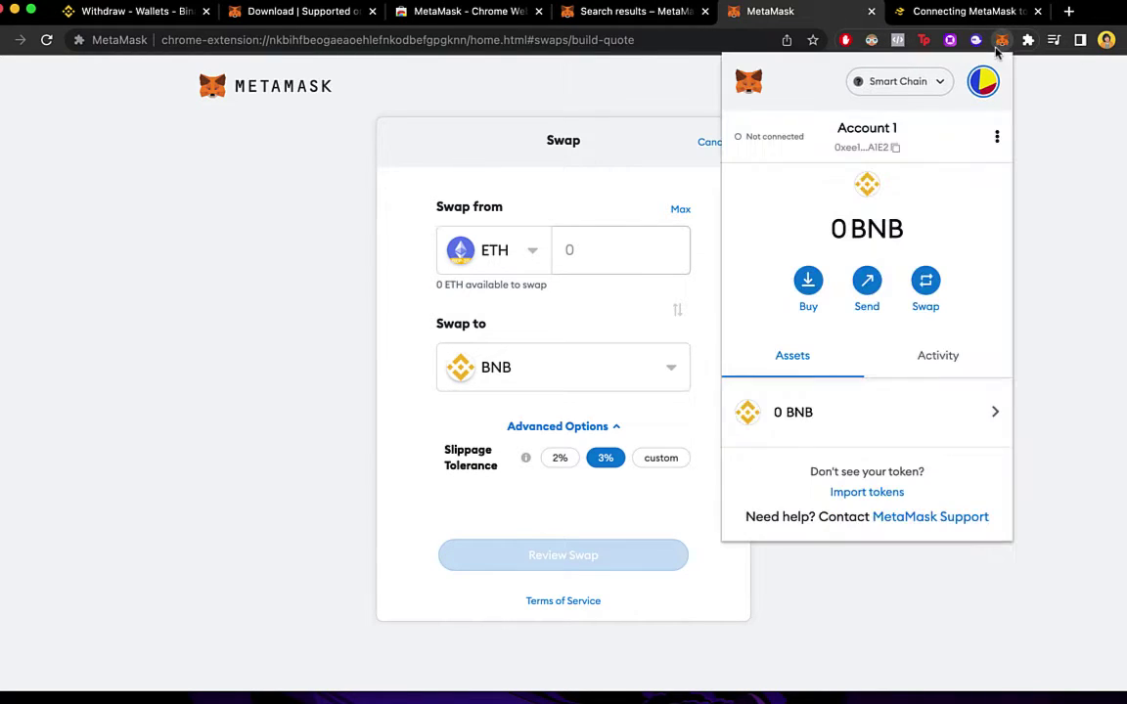
click(927, 86)
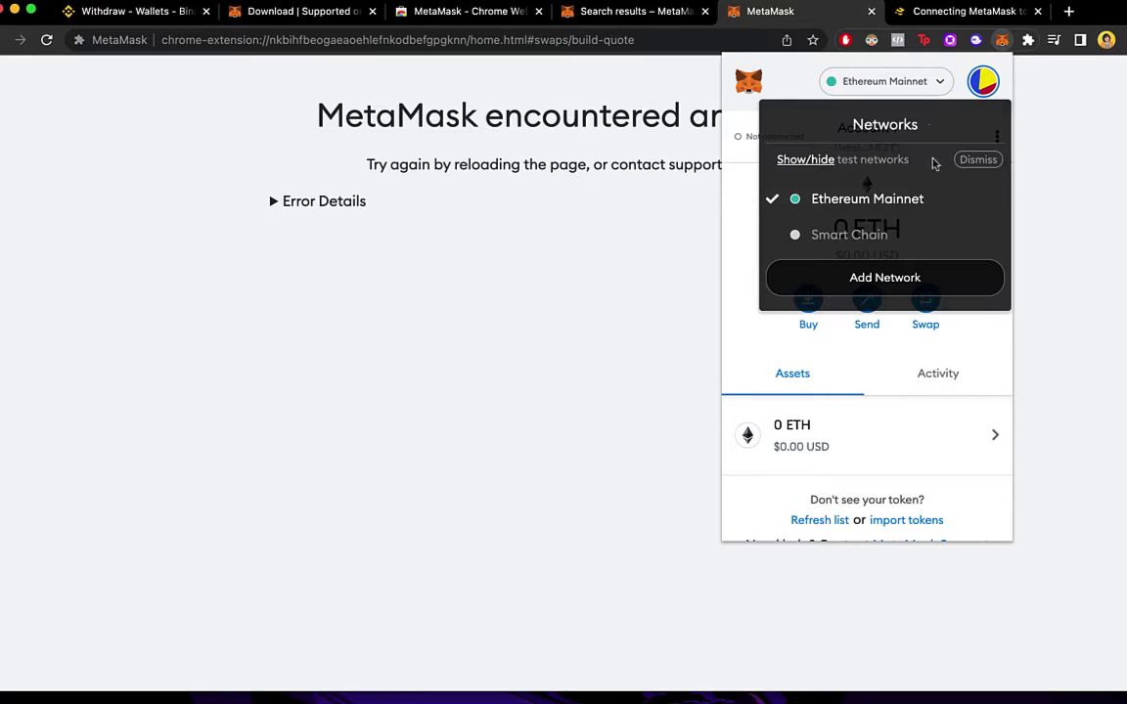
Step: Keep Ethereum Mainnet and return from Binance's withdrawal form to the wallet overview
click(944, 88)
click(917, 61)
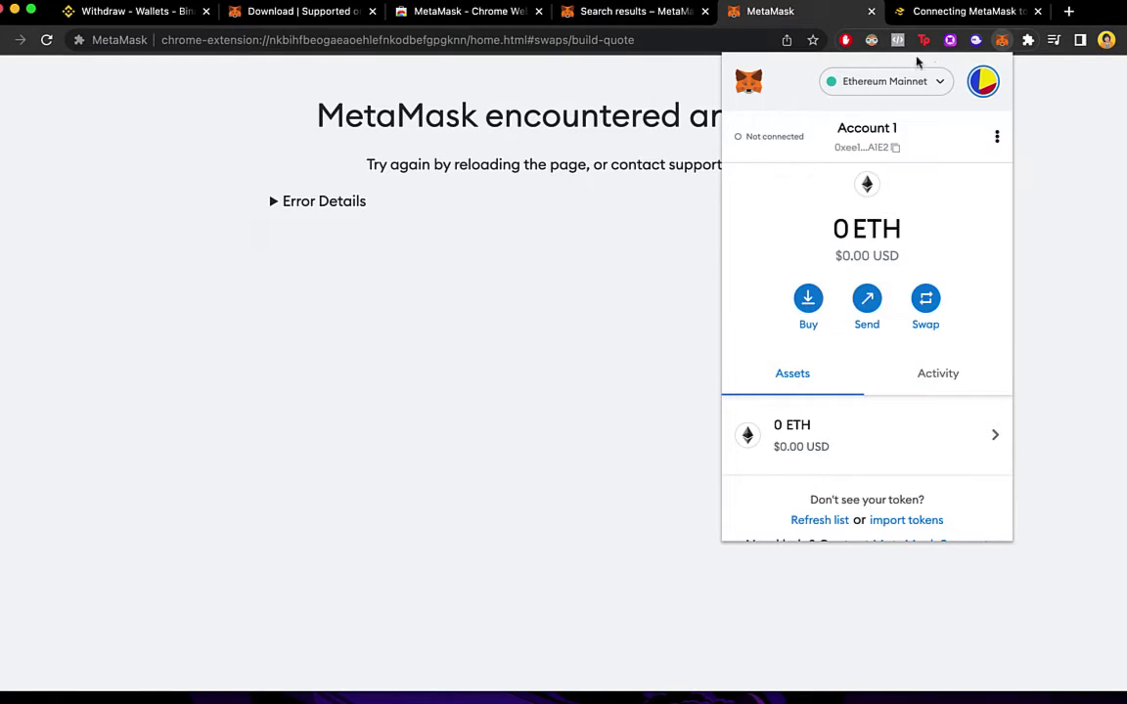
click(111, 11)
scroll(120, 164, up, 10)
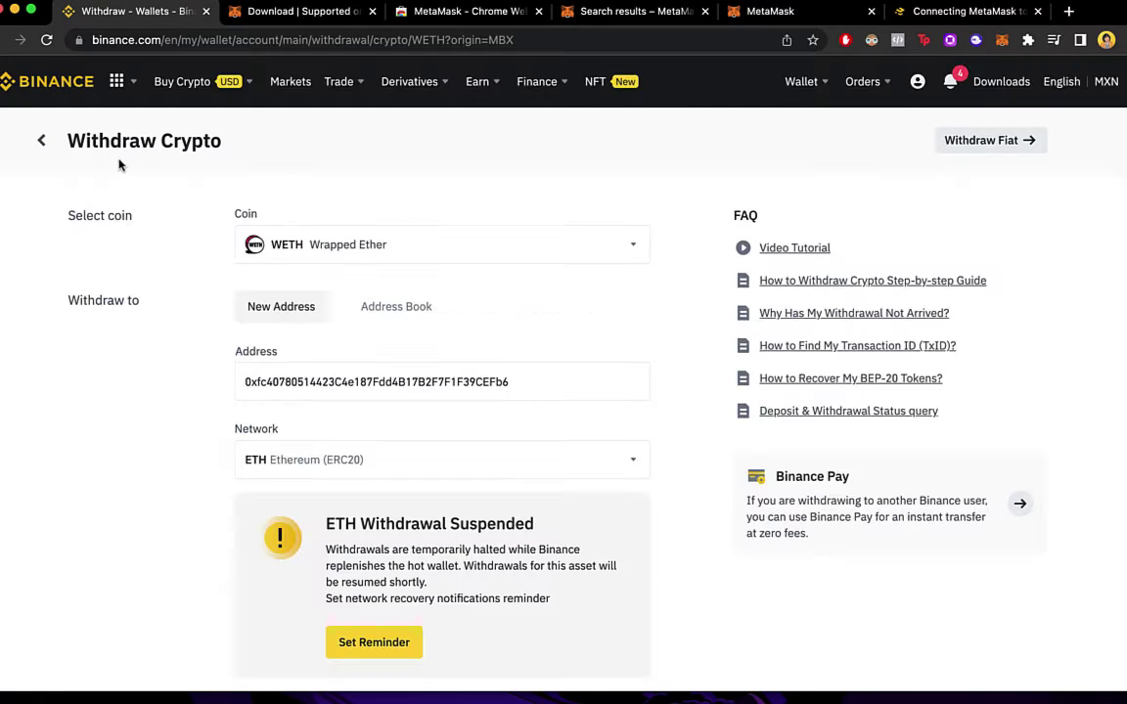
click(41, 138)
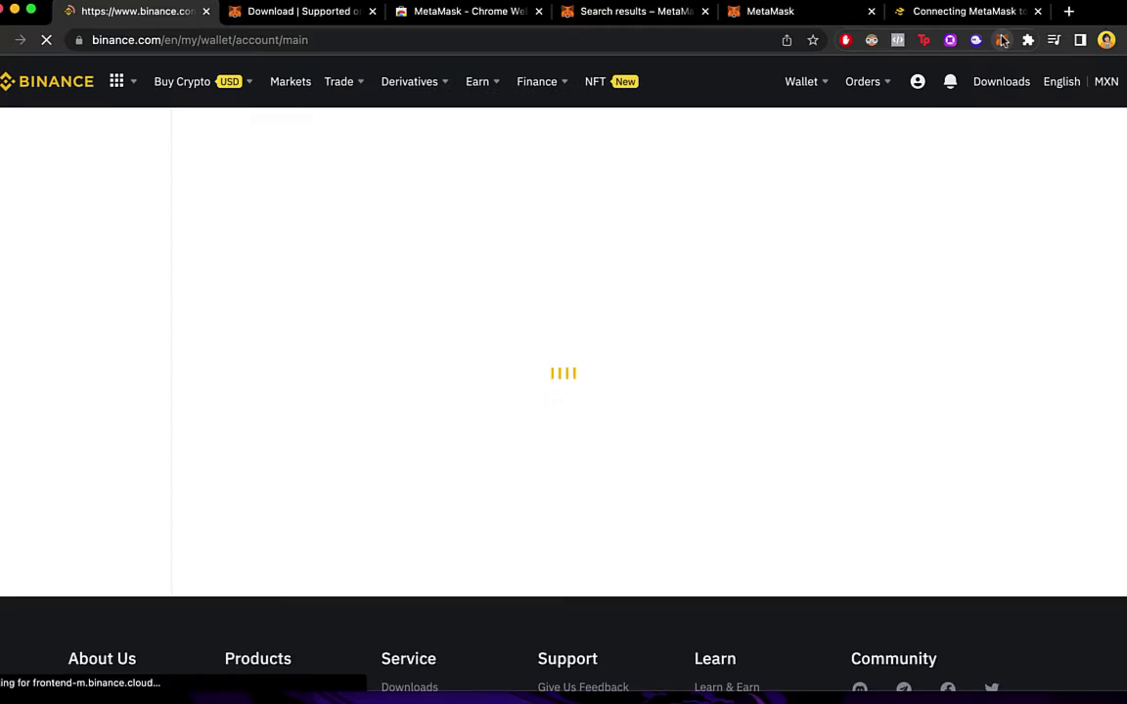
Step: Switch the MetaMask wallet to Smart Chain
click(1002, 39)
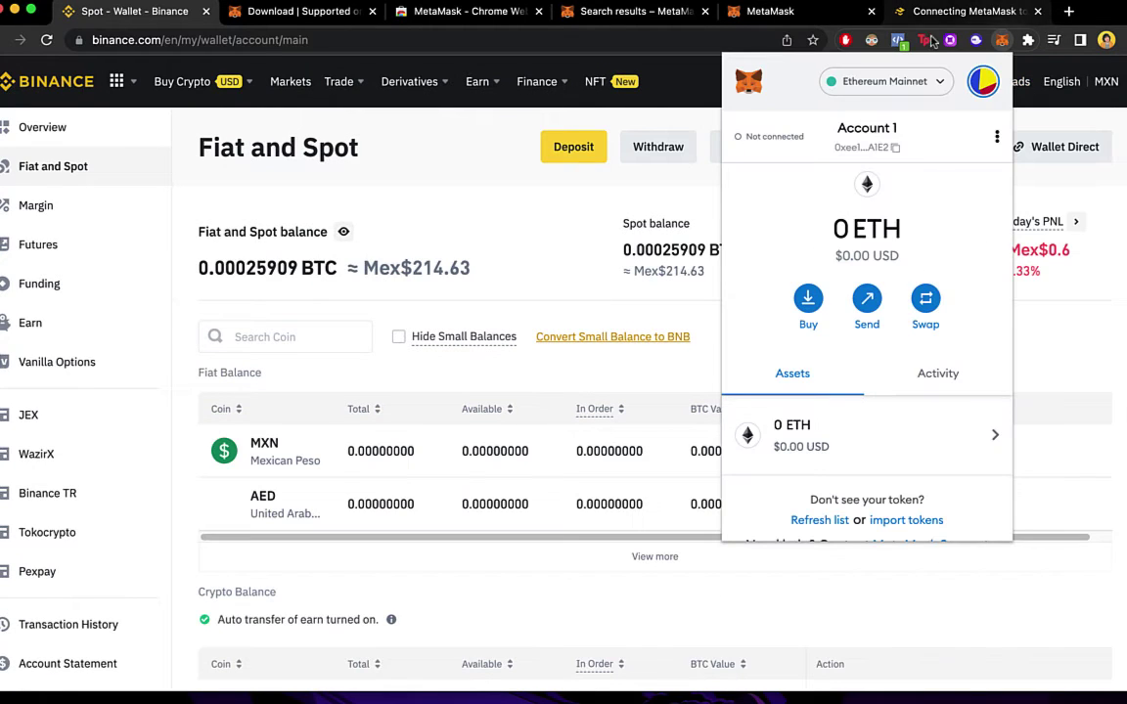
click(920, 83)
click(841, 232)
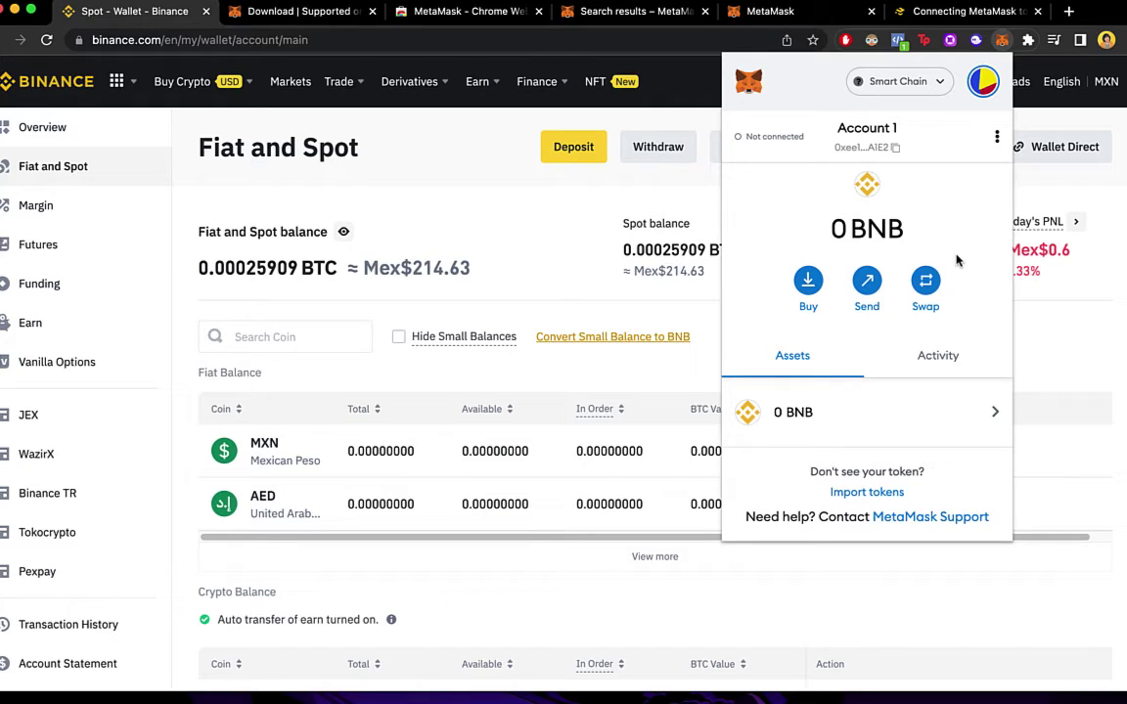
Step: Search ETH in the balances, open its deposit page, and select Ethereum (ERC20)
click(293, 336)
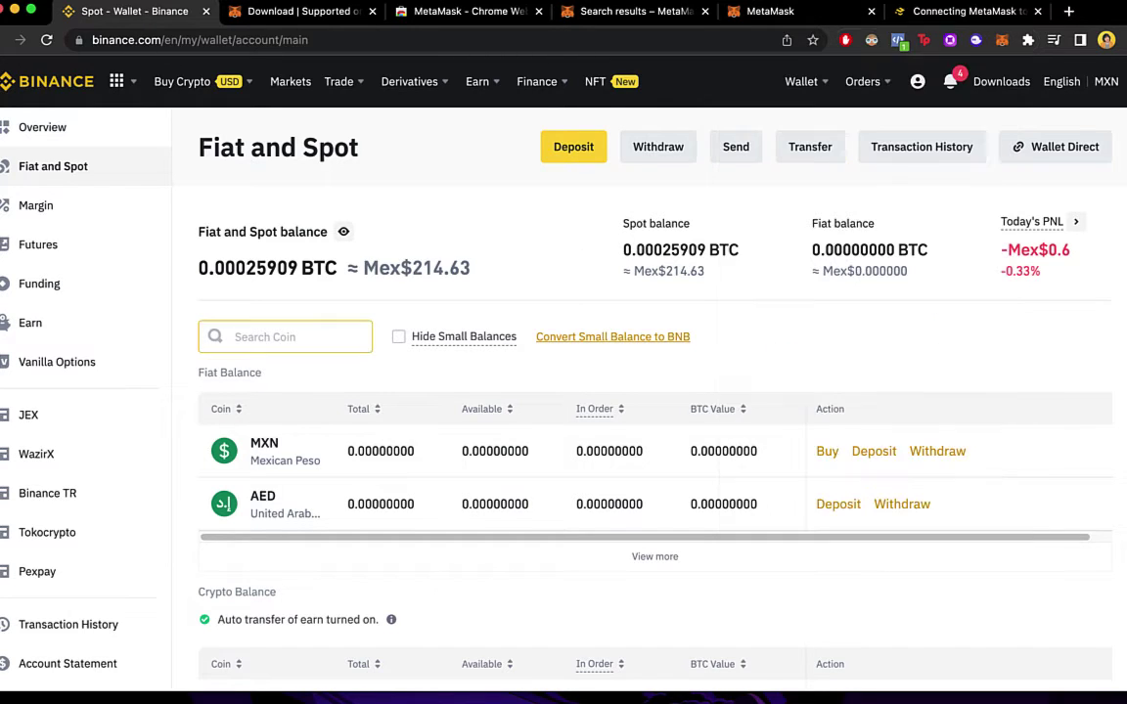
text(ETH)
scroll(548, 289, down, 3)
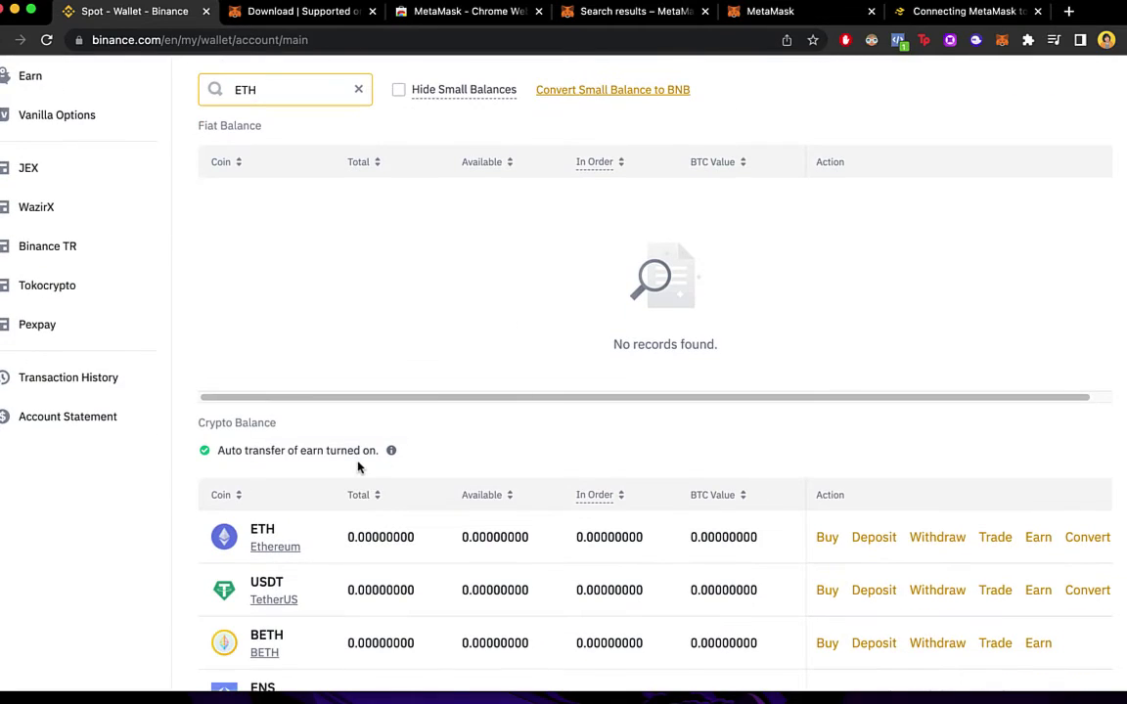
click(874, 544)
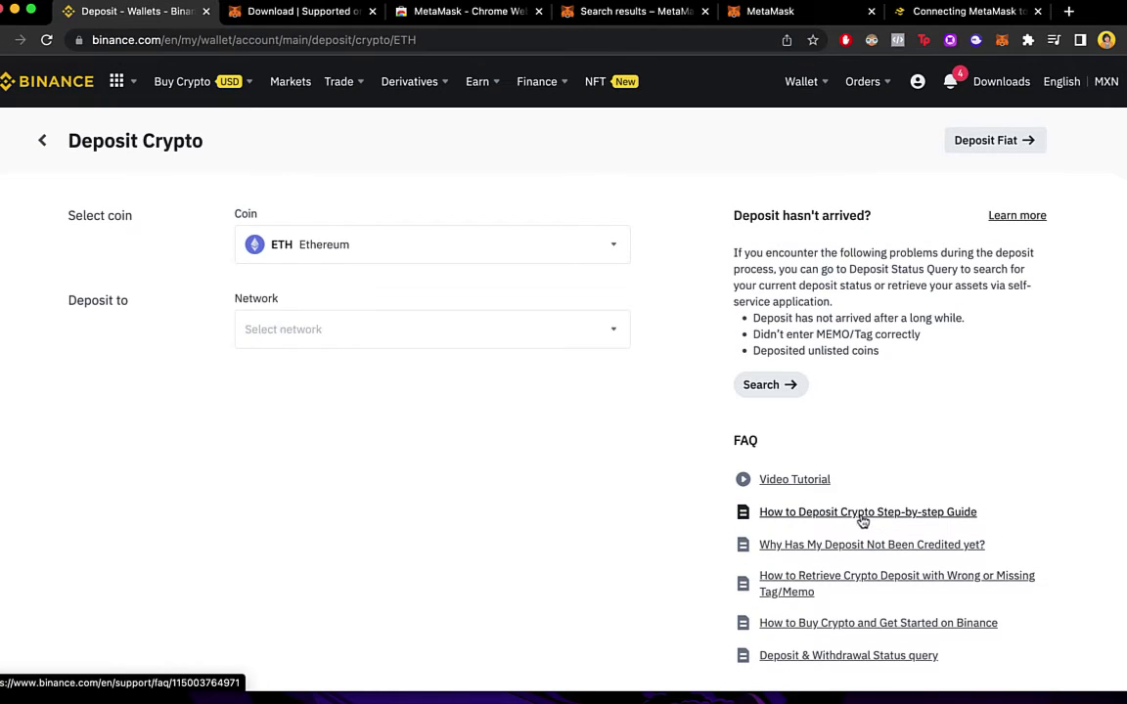
click(339, 329)
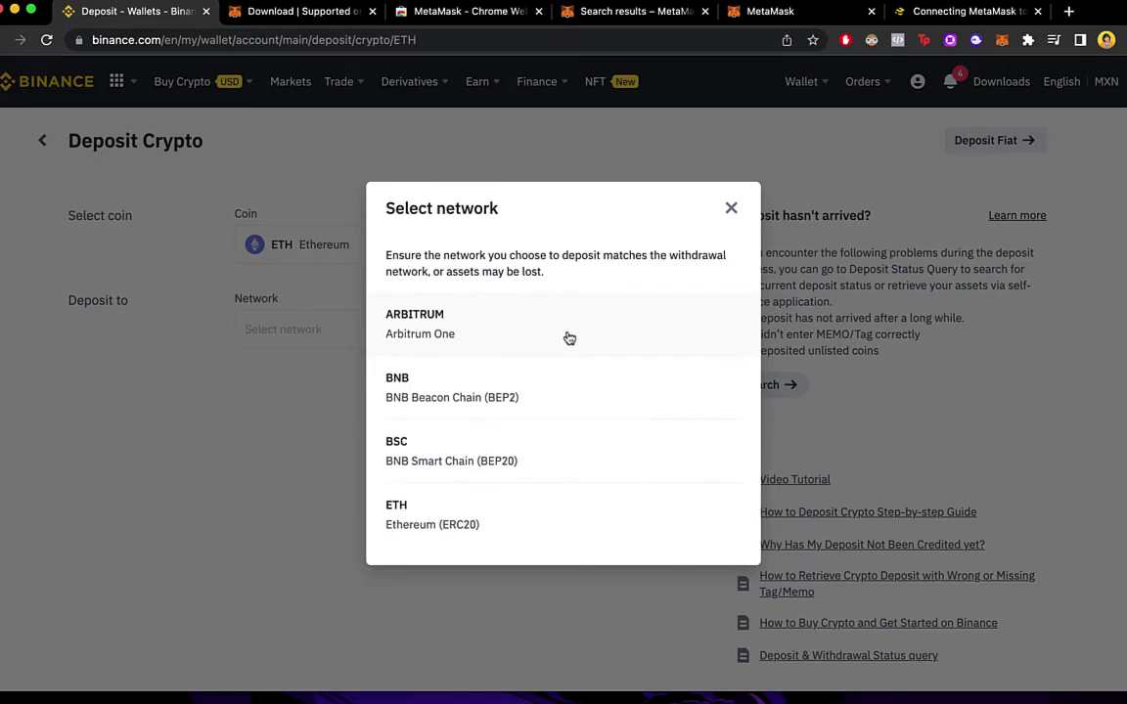
click(485, 526)
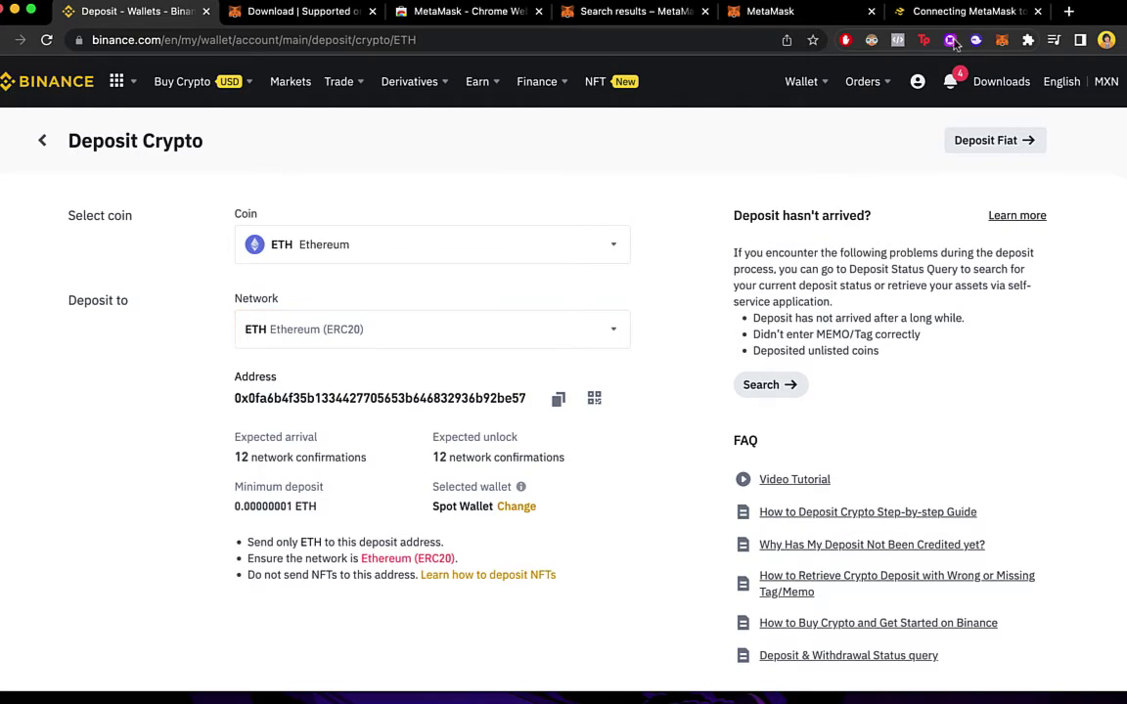
Step: On Ethereum Mainnet, try sending ETH to the pasted Binance deposit address (insufficient funds)
click(1002, 43)
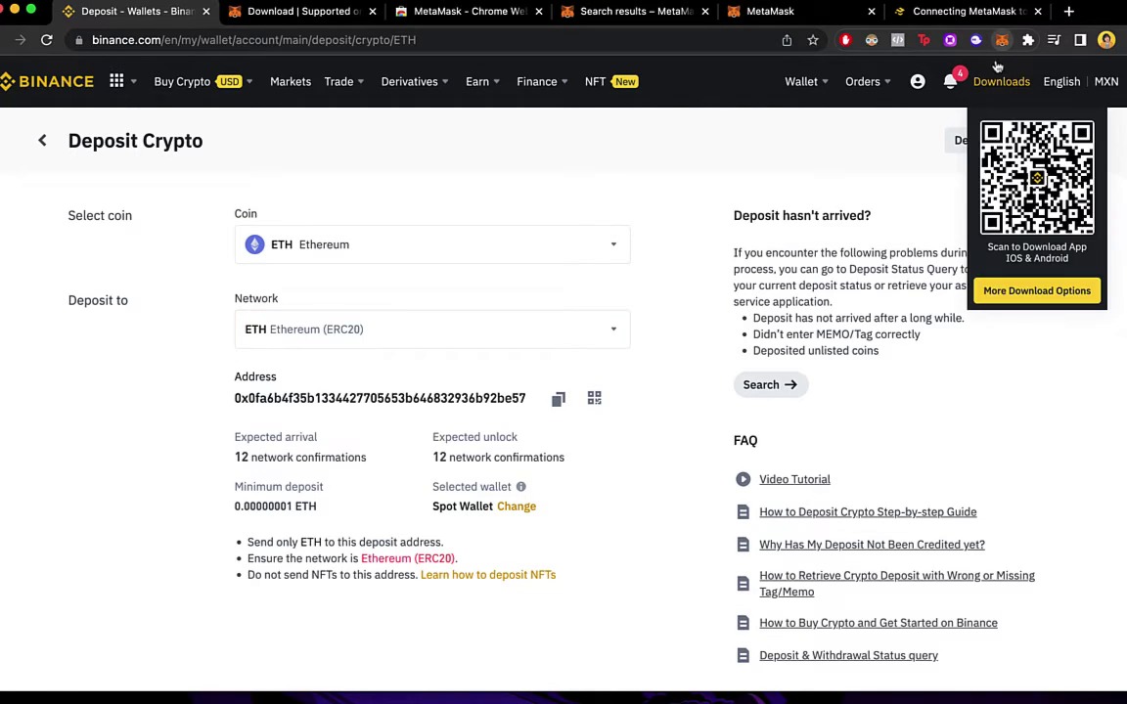
click(882, 88)
click(851, 198)
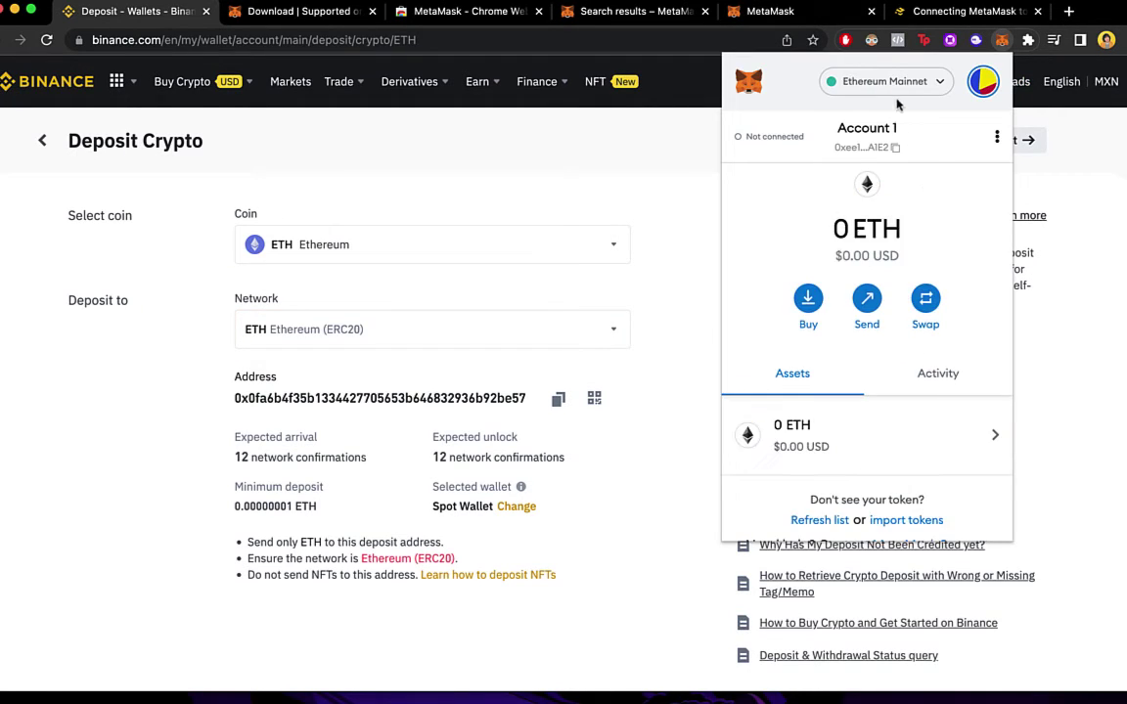
click(867, 302)
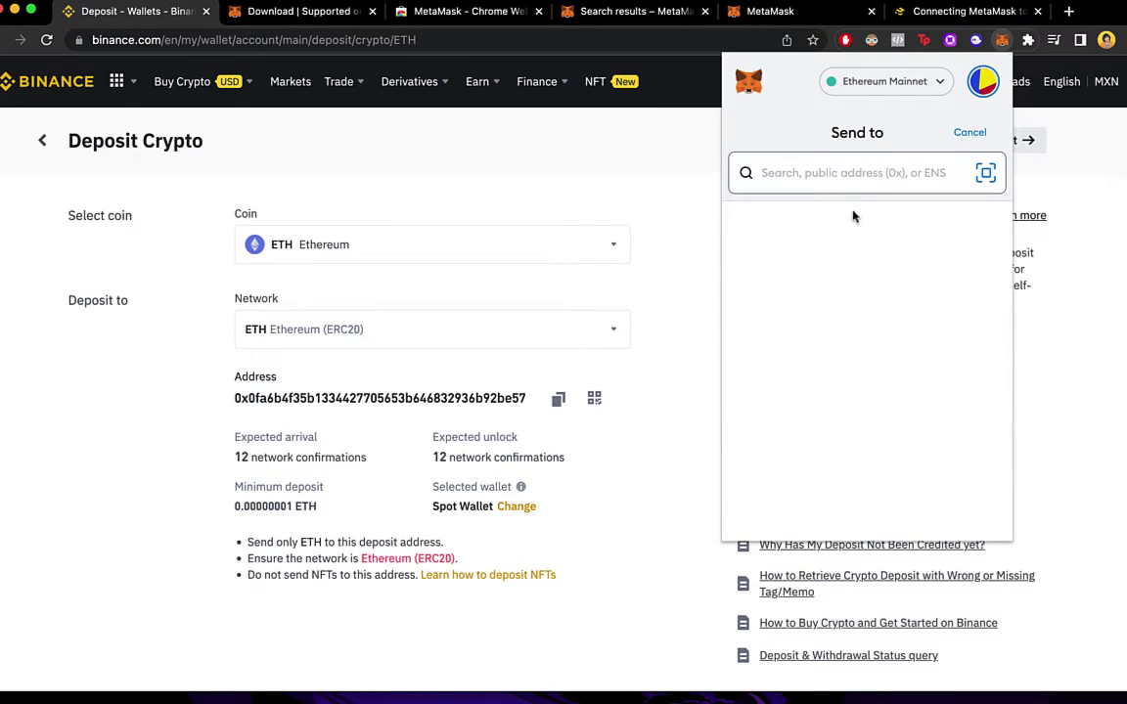
key(super+v)
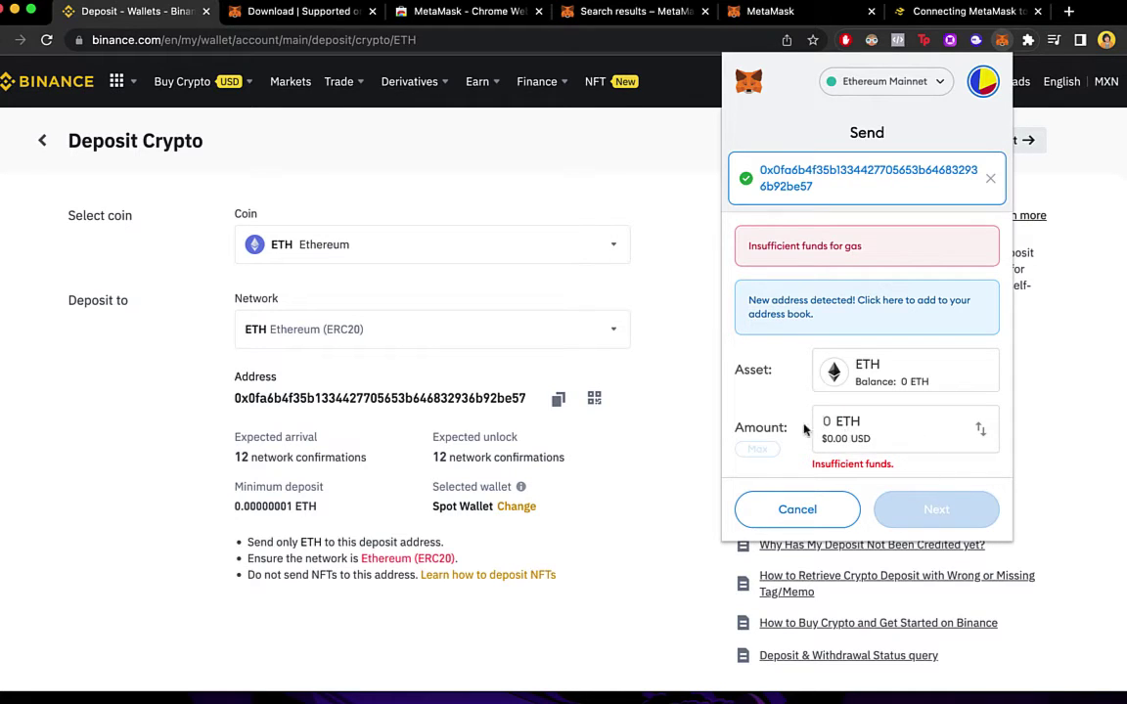
click(641, 325)
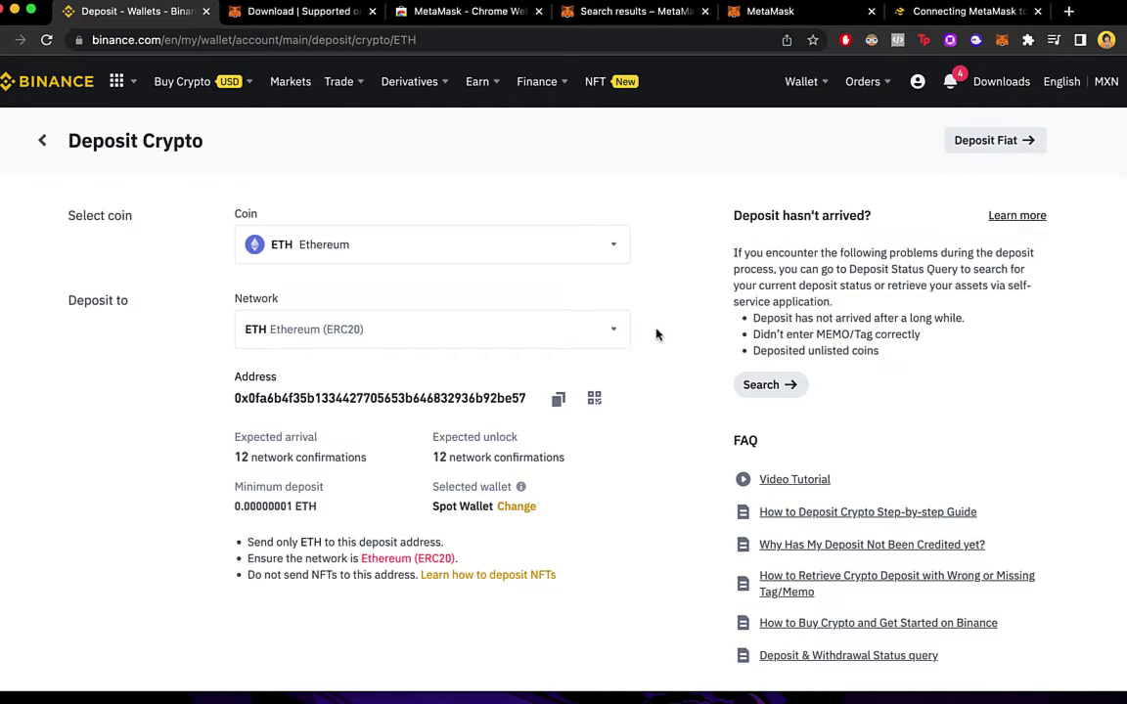
Step: Review and close the completed 0.0004962 MATIC deposit details
scroll(659, 332, down, 3)
scroll(649, 334, down, 3)
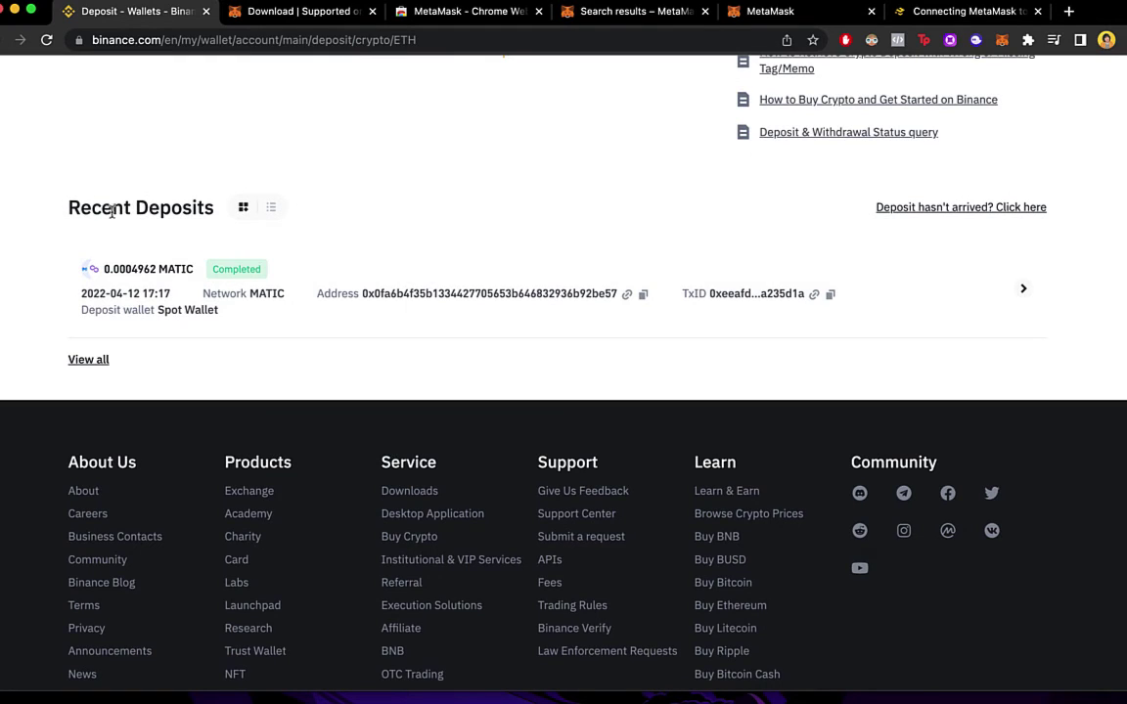
drag(78, 294, 893, 298)
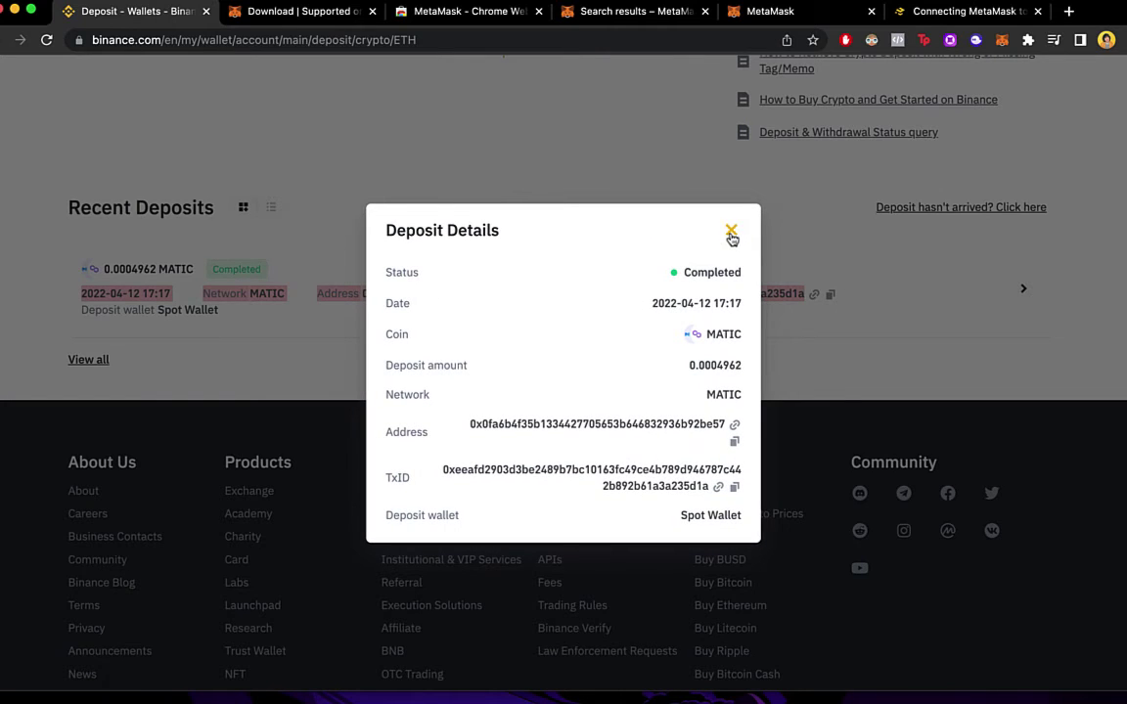
click(730, 229)
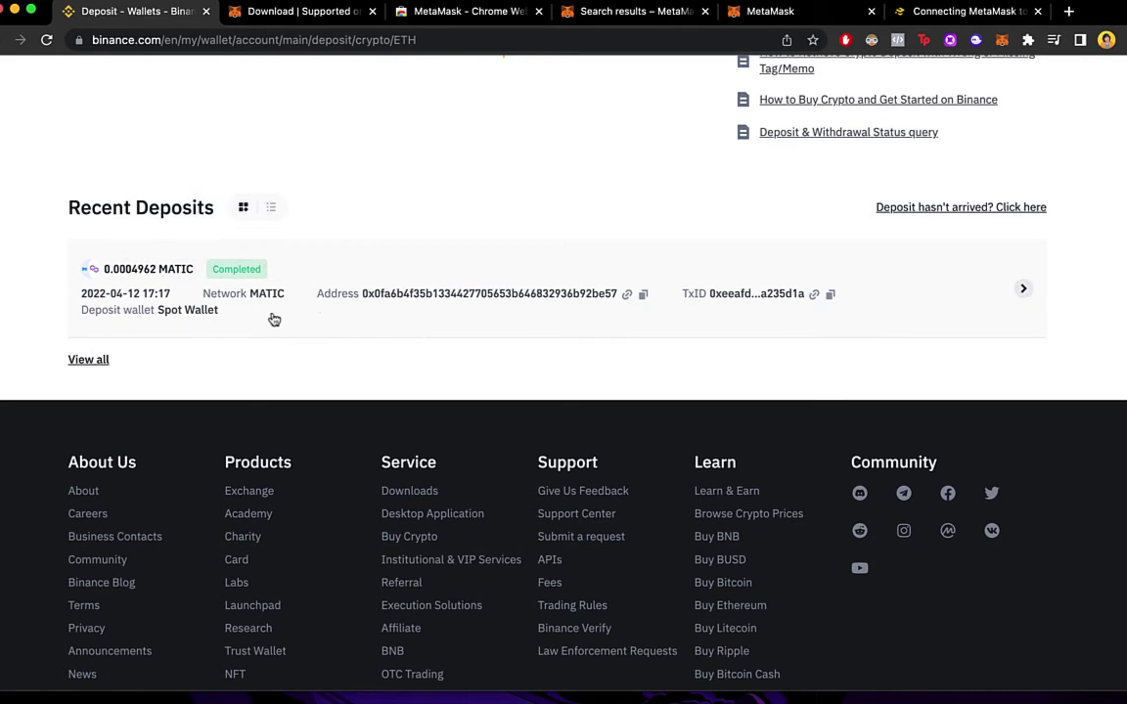
scroll(448, 297, up, 5)
scroll(448, 292, up, 2)
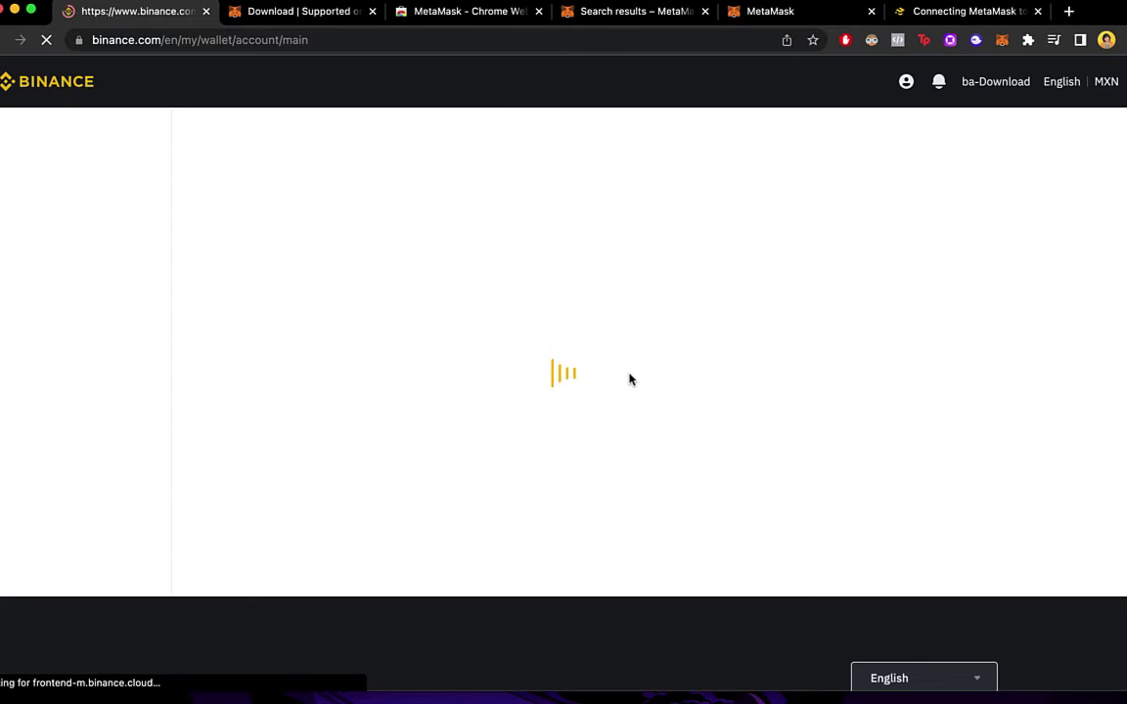
Step: Search ETH in the Binance wallet and start an ETH withdrawal
scroll(669, 414, down, 1)
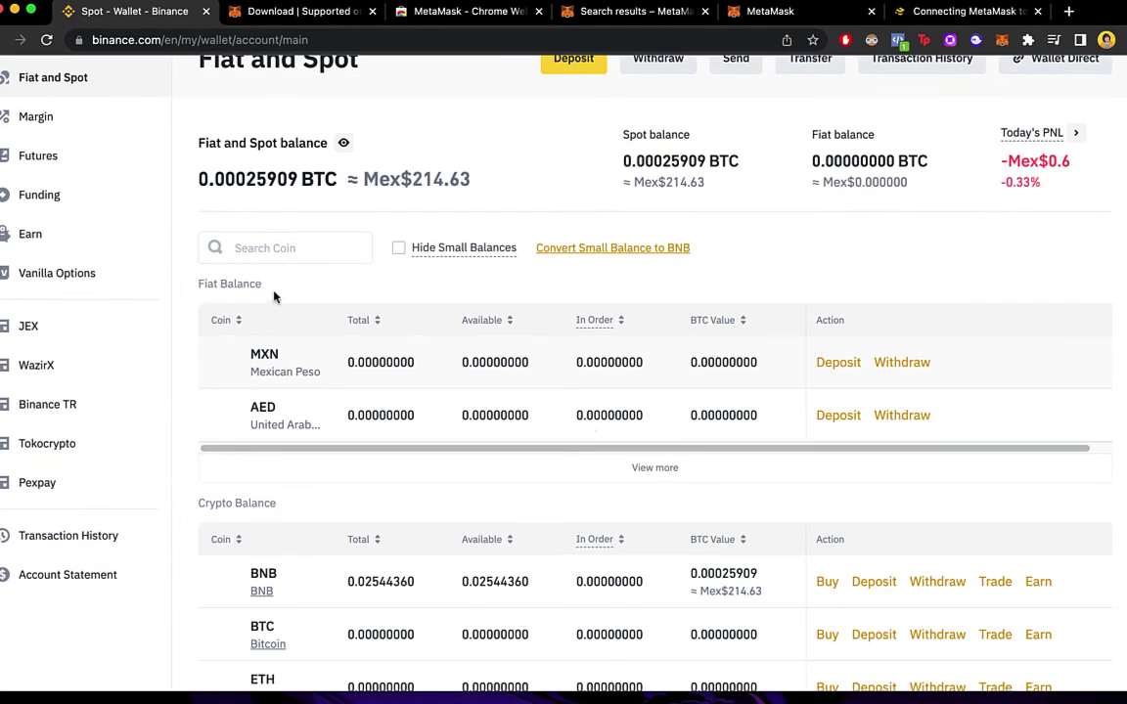
click(284, 246)
text(ETH)
scroll(416, 457, down, 2)
scroll(415, 456, down, 1)
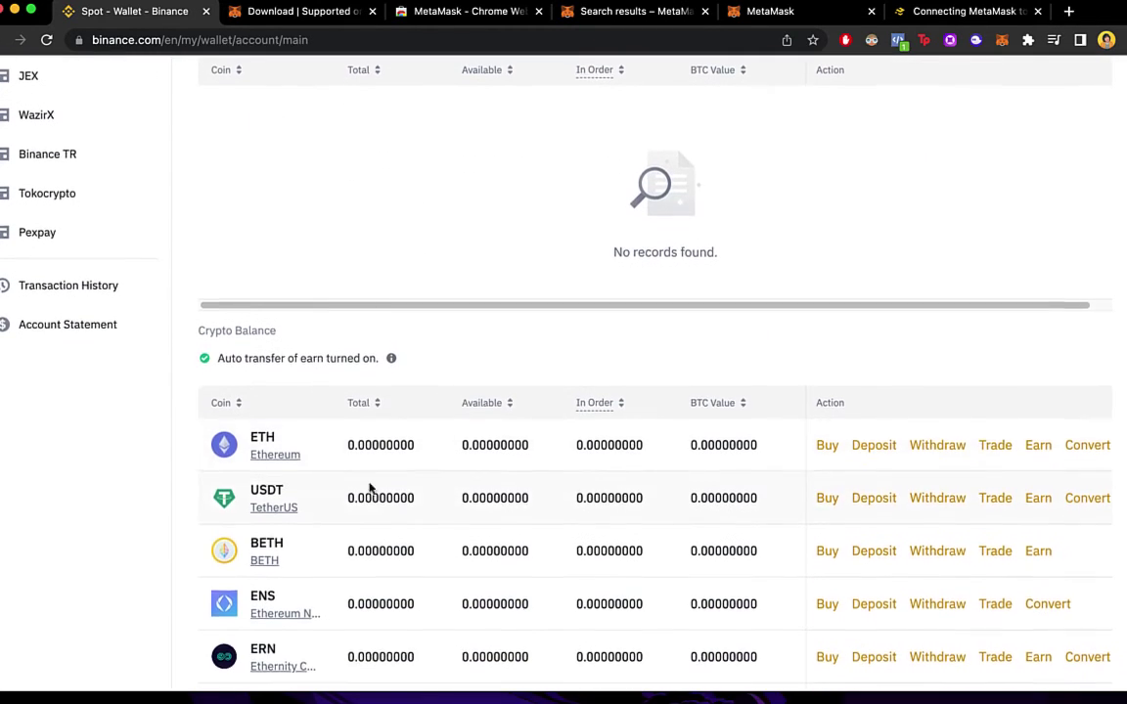
click(951, 453)
Step: Switch MetaMask to Smart Chain and paste its Account 1 address as the withdrawal destination
click(1001, 39)
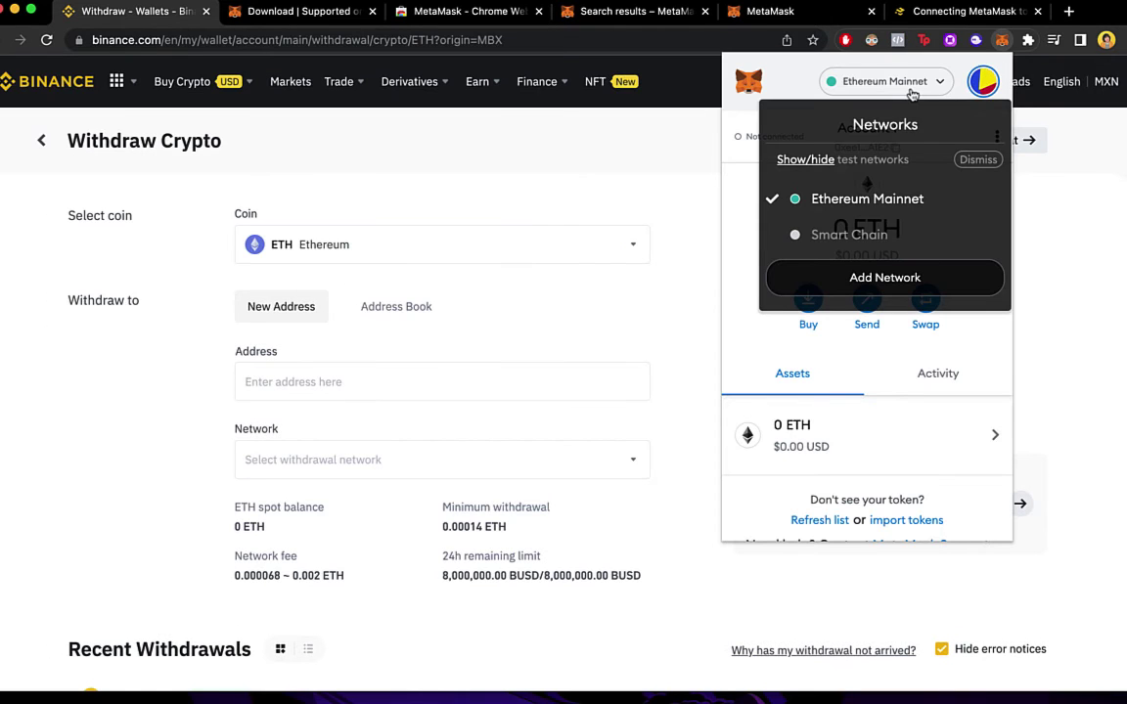
click(848, 235)
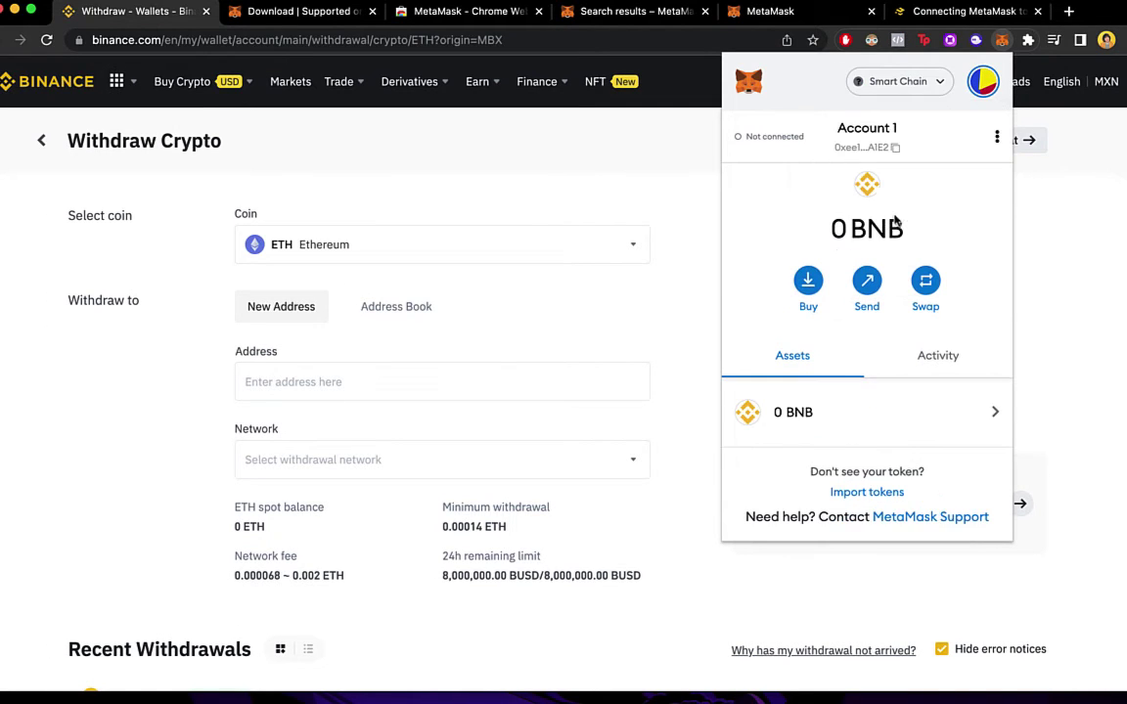
click(900, 142)
click(400, 381)
key(super+v)
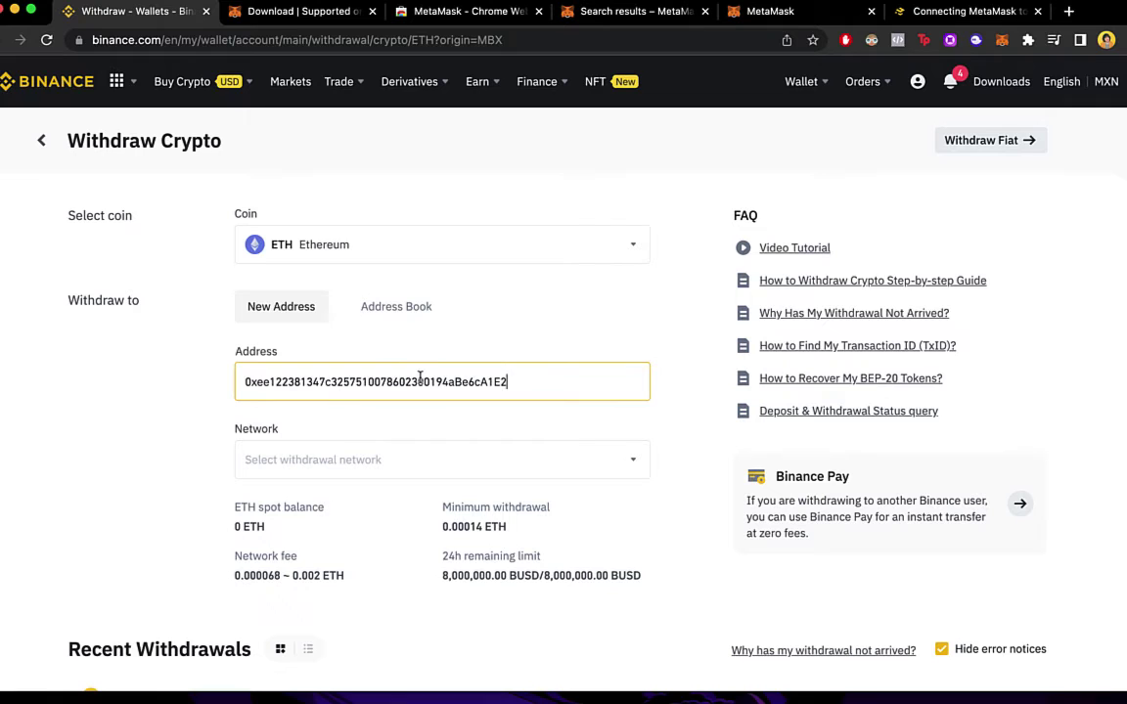
Step: Set the withdrawal network to BSC BNB Smart Chain (BEP20) and confirm the address supports it
click(449, 455)
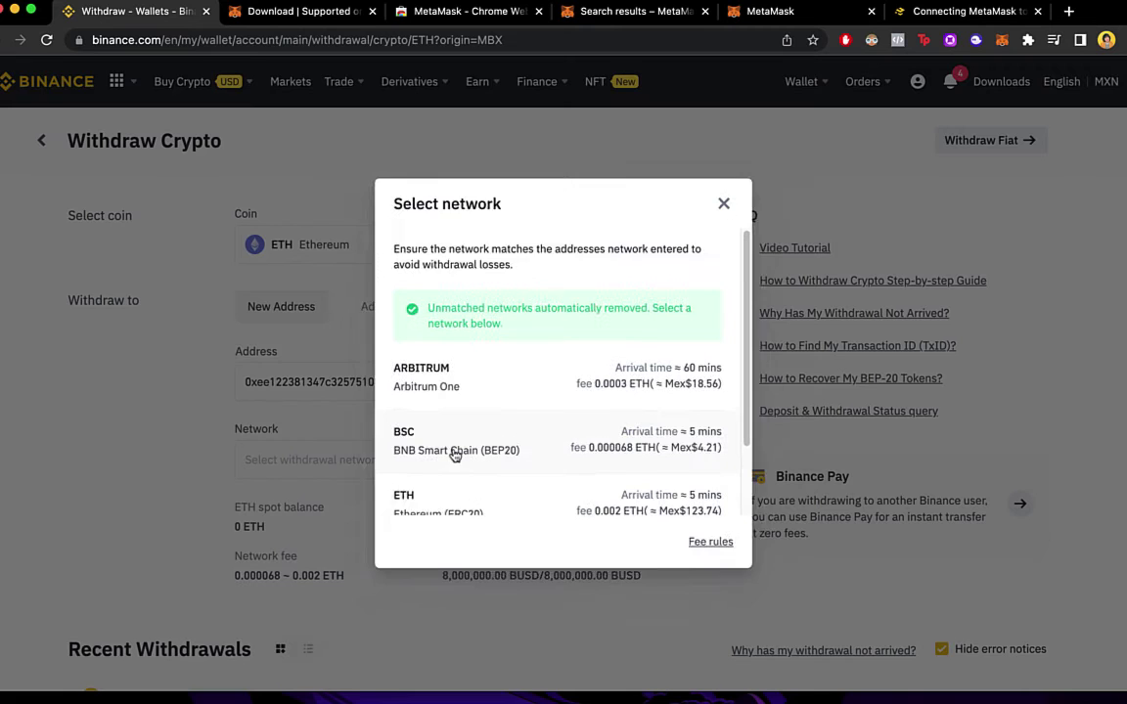
click(500, 471)
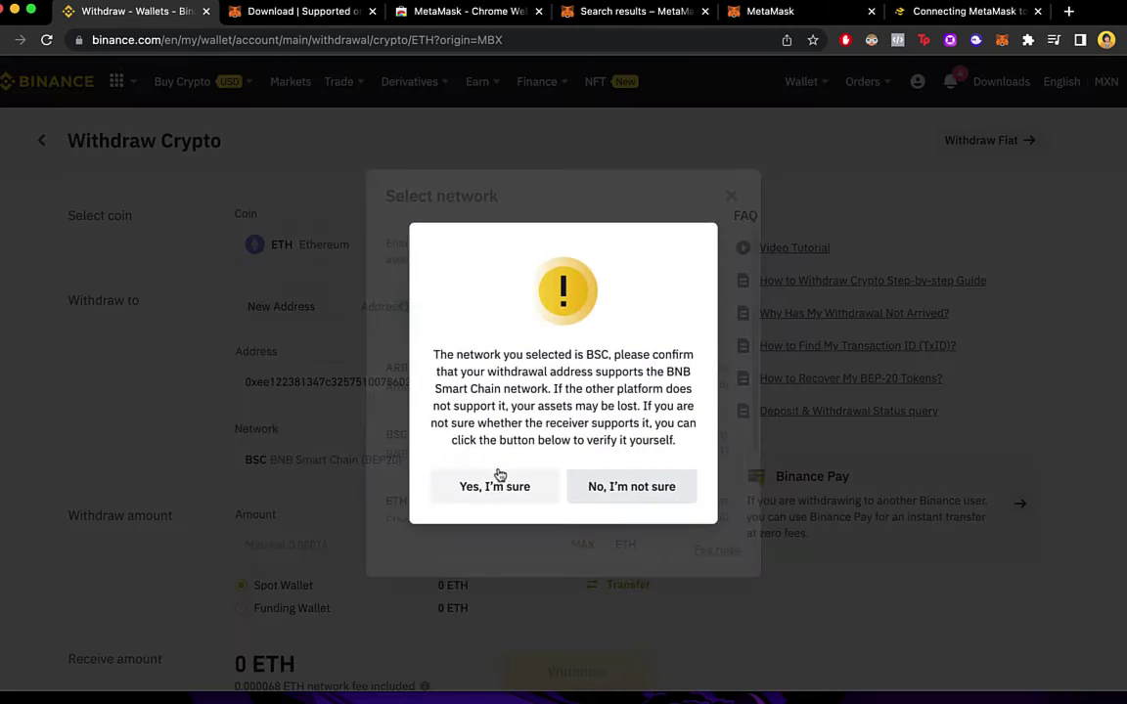
click(518, 482)
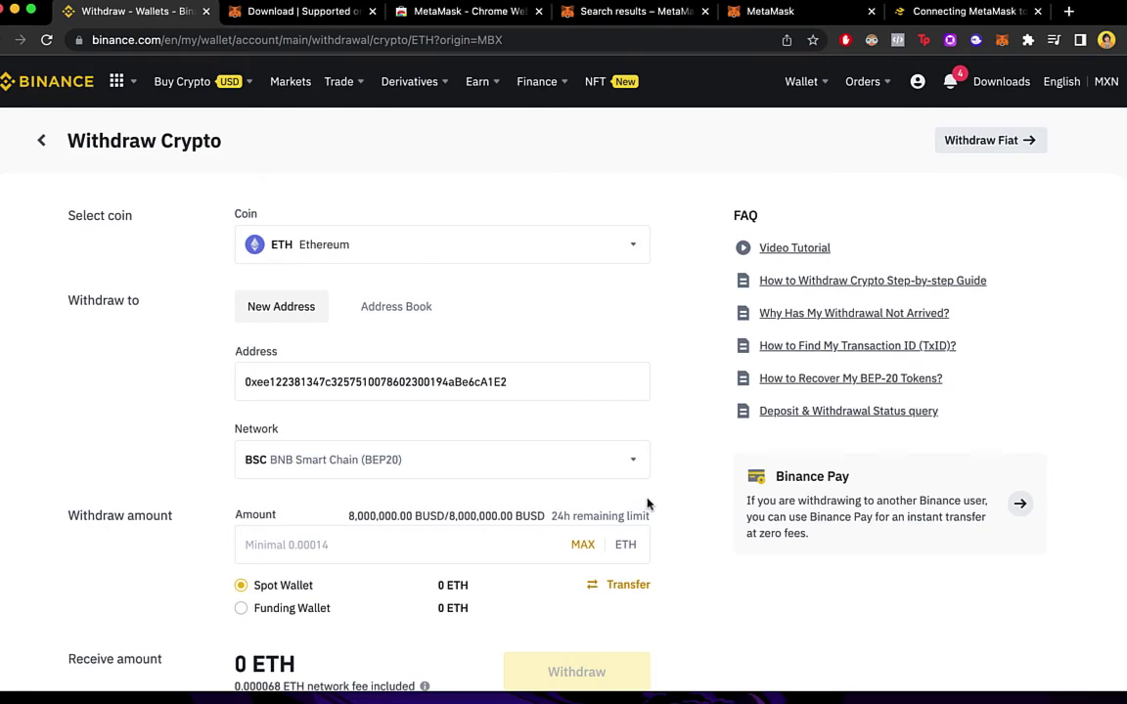
scroll(635, 499, down, 1)
scroll(656, 506, down, 2)
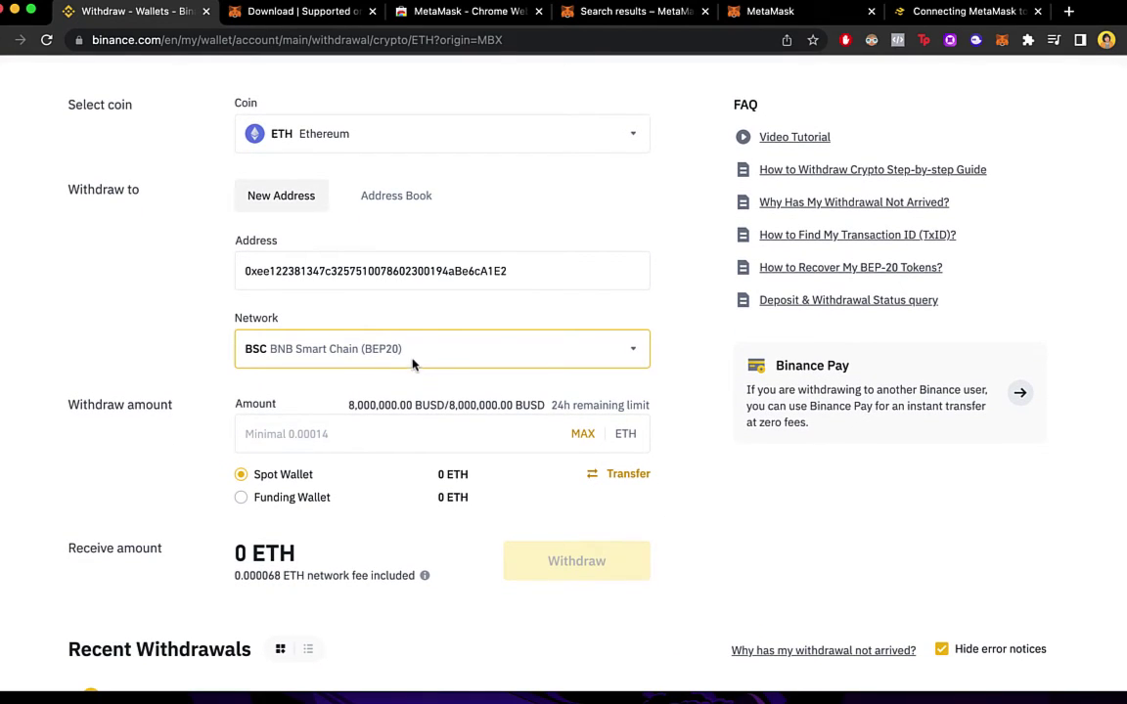
scroll(427, 377, down, 1)
click(359, 397)
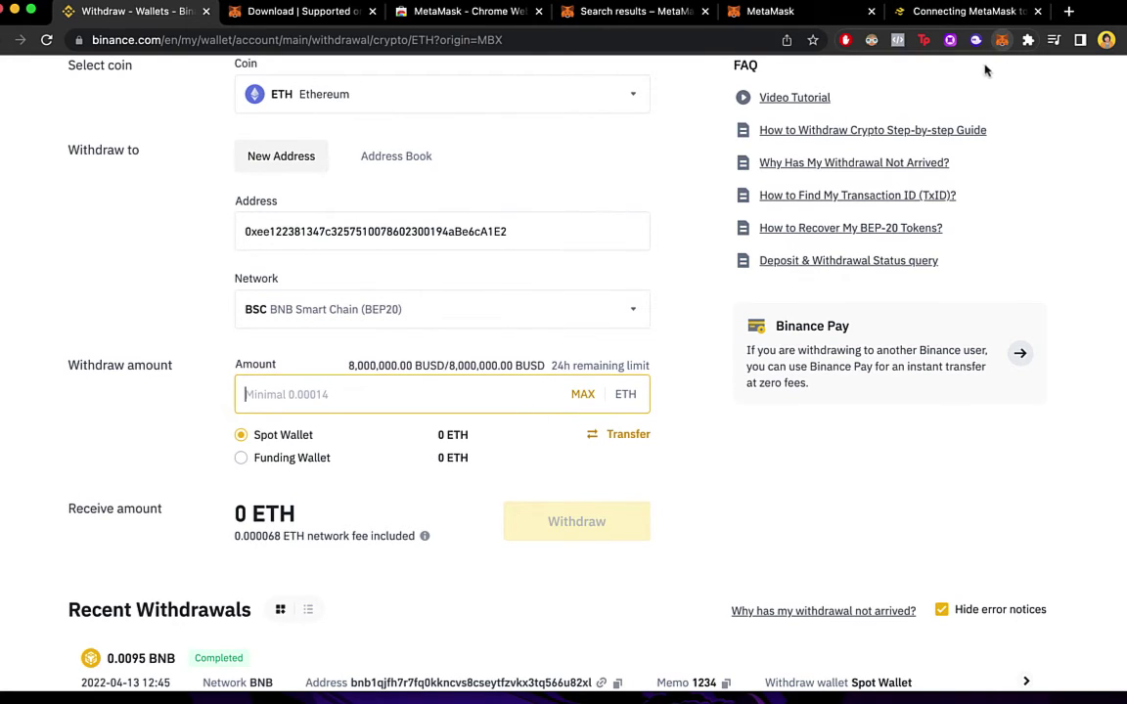
Step: Open MetaMask and confirm Smart Chain is the selected network
click(1003, 41)
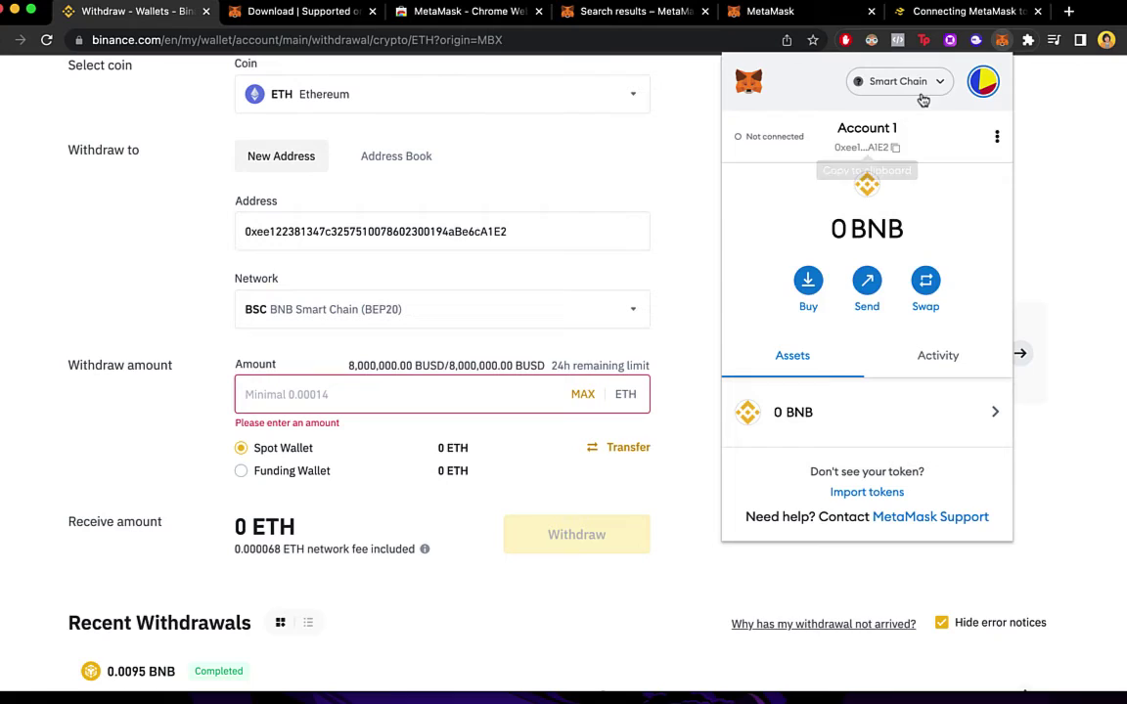
click(915, 81)
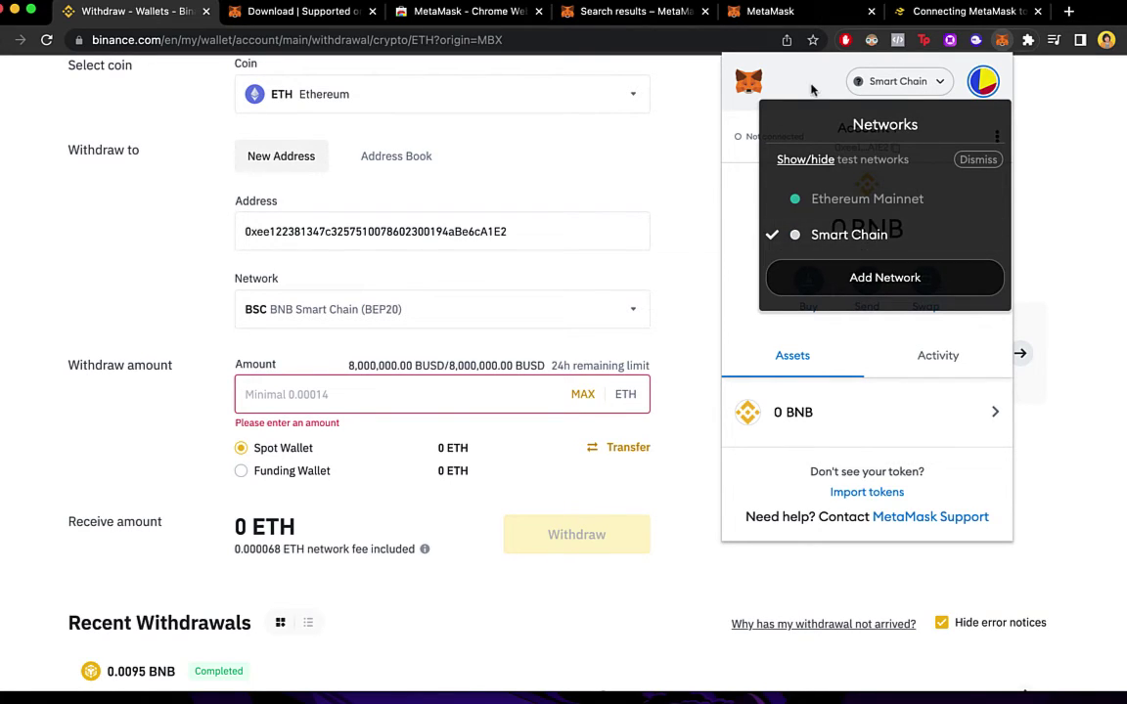
click(851, 235)
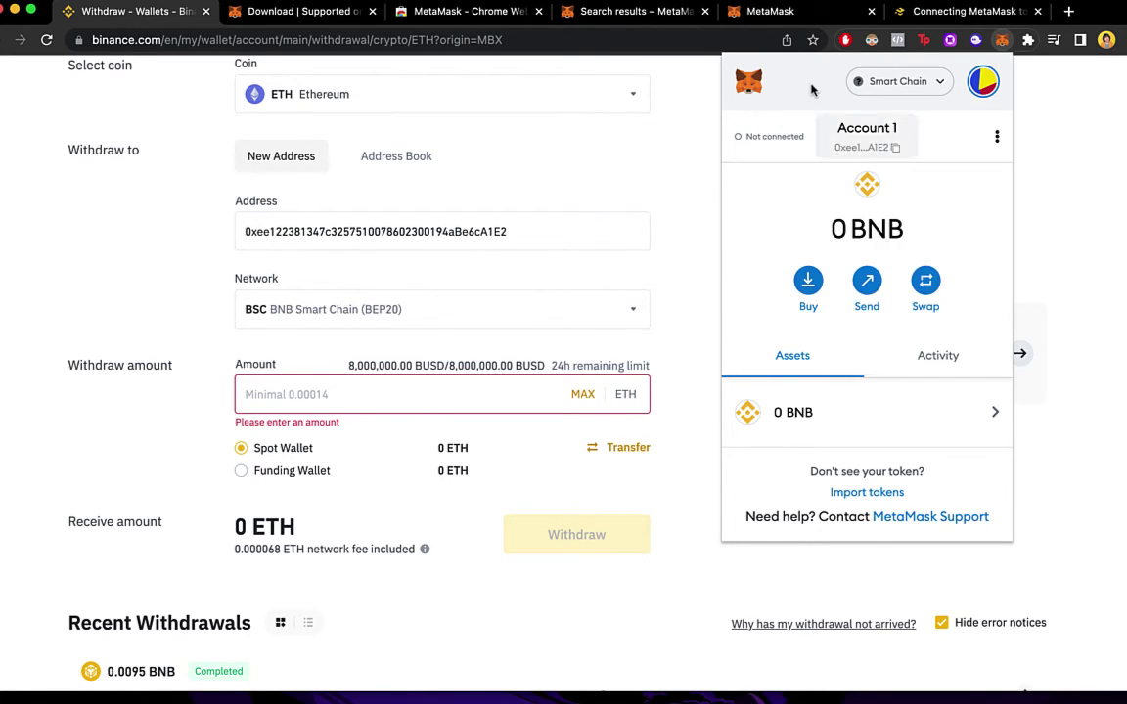
Step: Start a swap with ETH as the source token and BNB as the token to receive
click(930, 283)
click(803, 360)
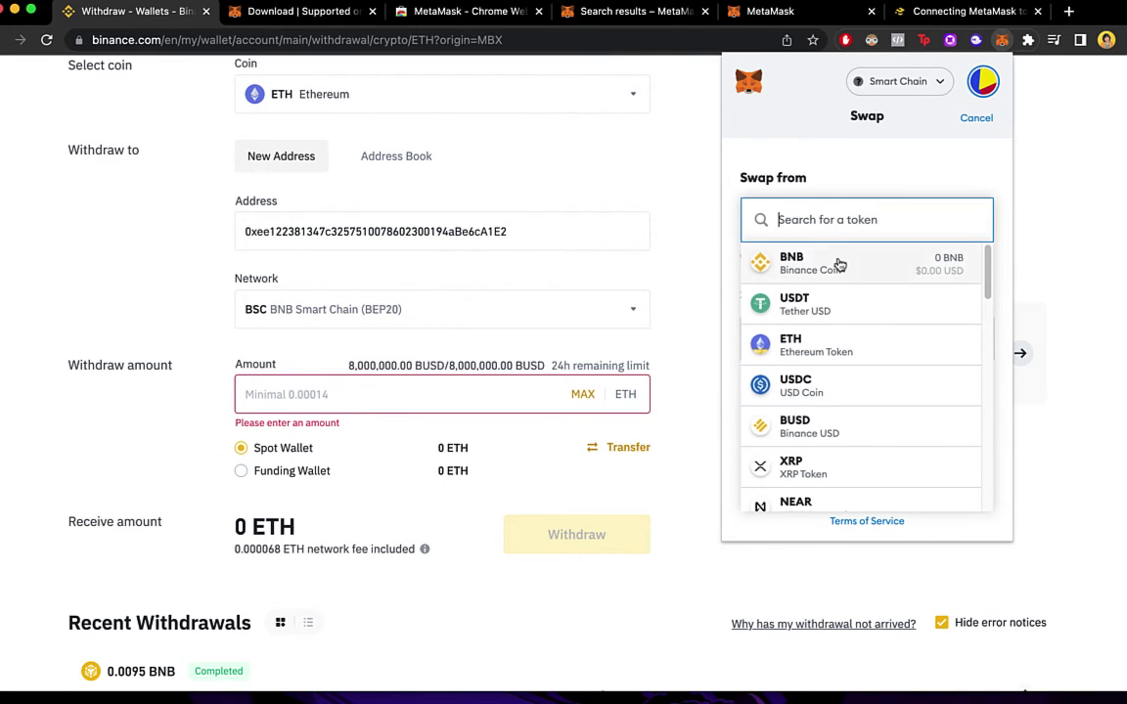
click(860, 345)
click(800, 335)
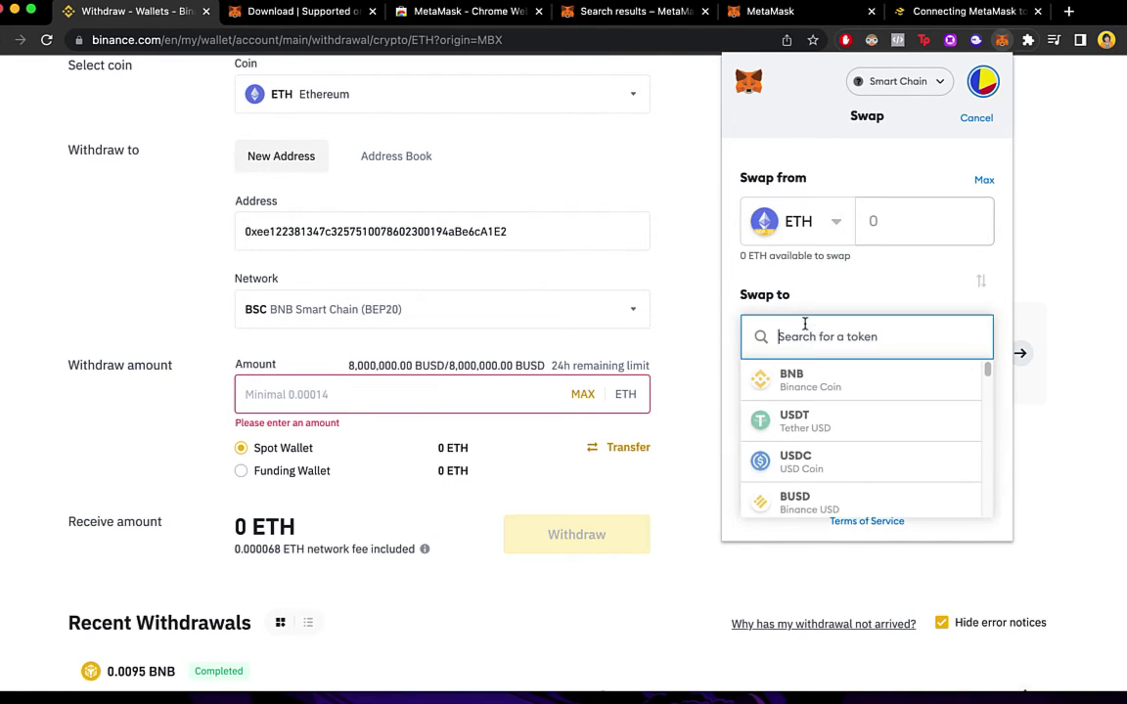
click(825, 372)
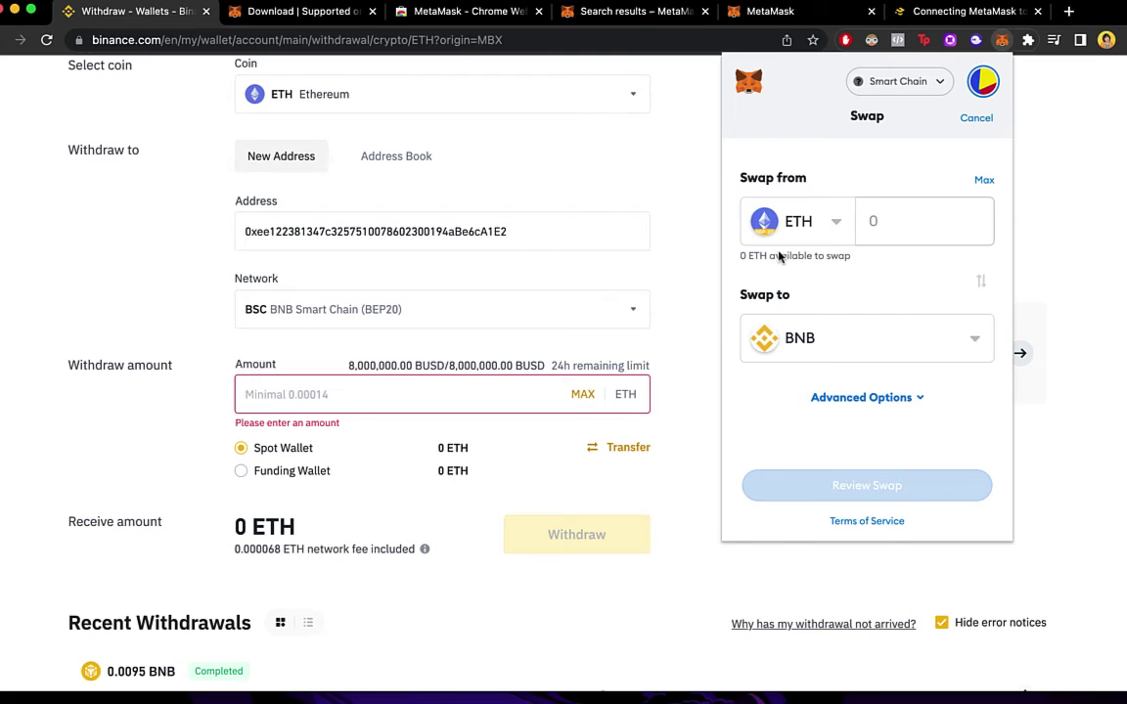
Step: Return to Binance and go to its Convert portal
click(651, 208)
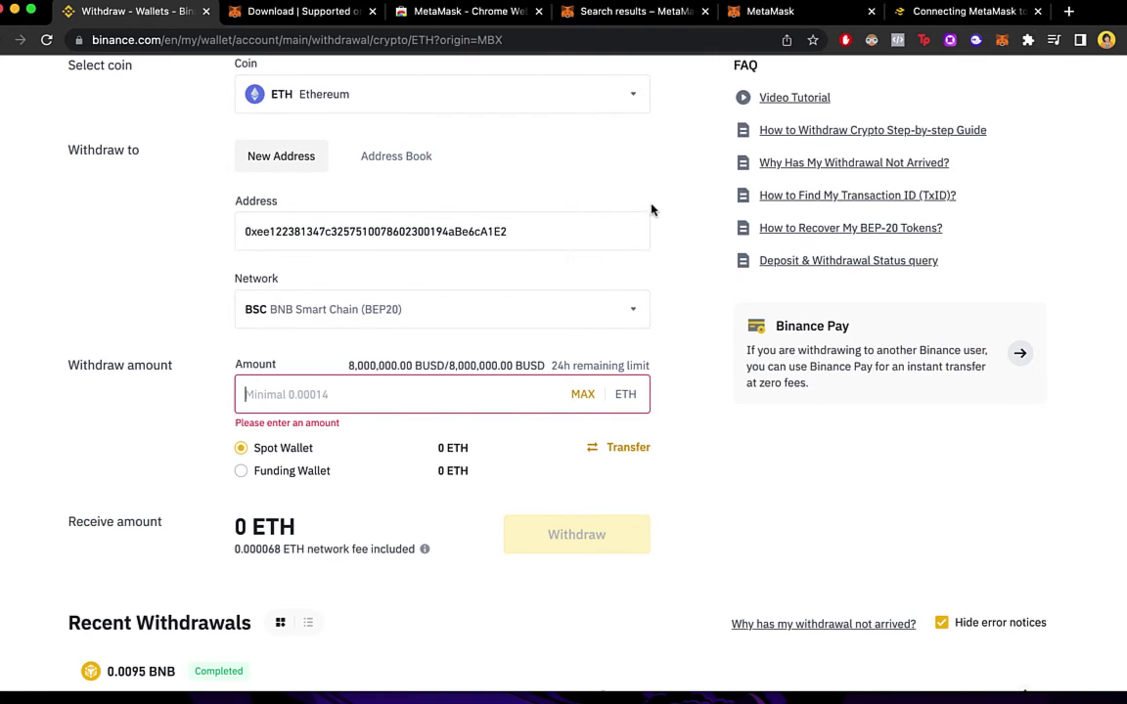
scroll(655, 244, up, 3)
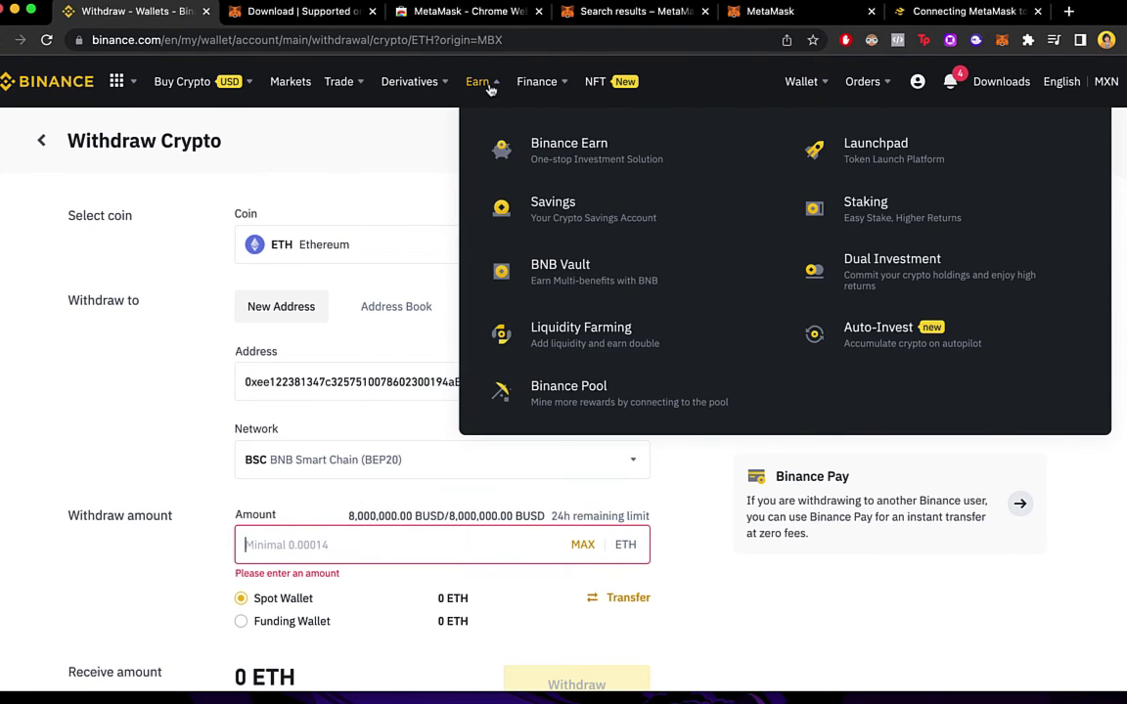
mouse_move(342, 81)
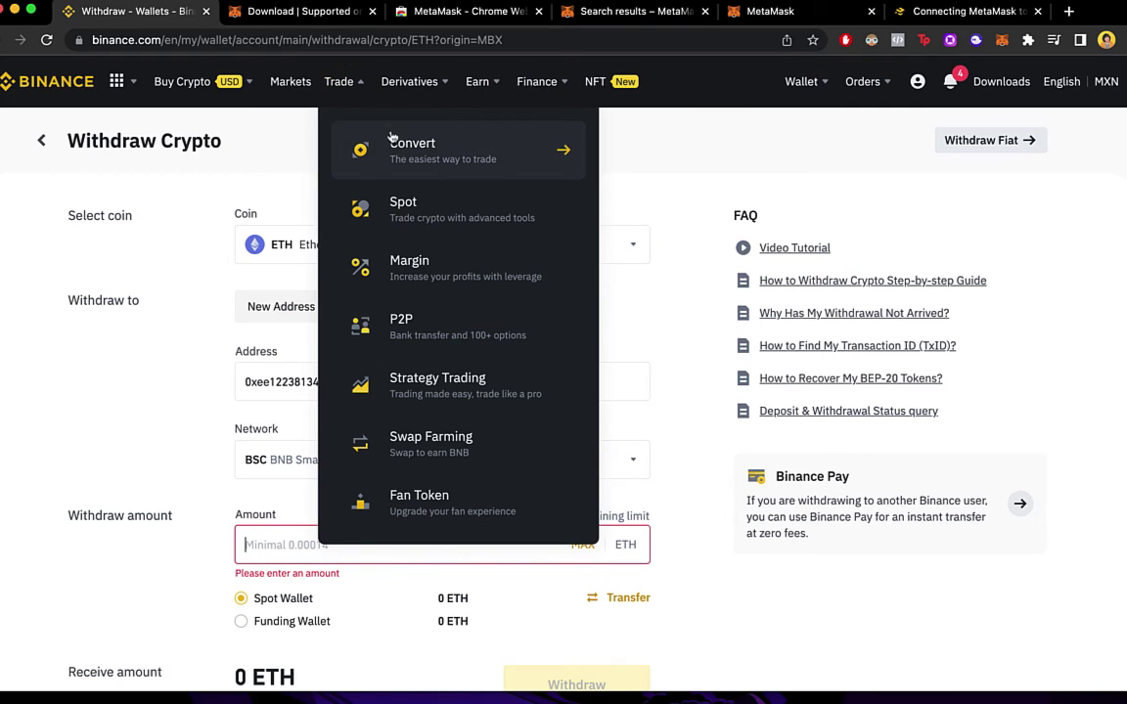
click(391, 142)
scroll(835, 307, down, 1)
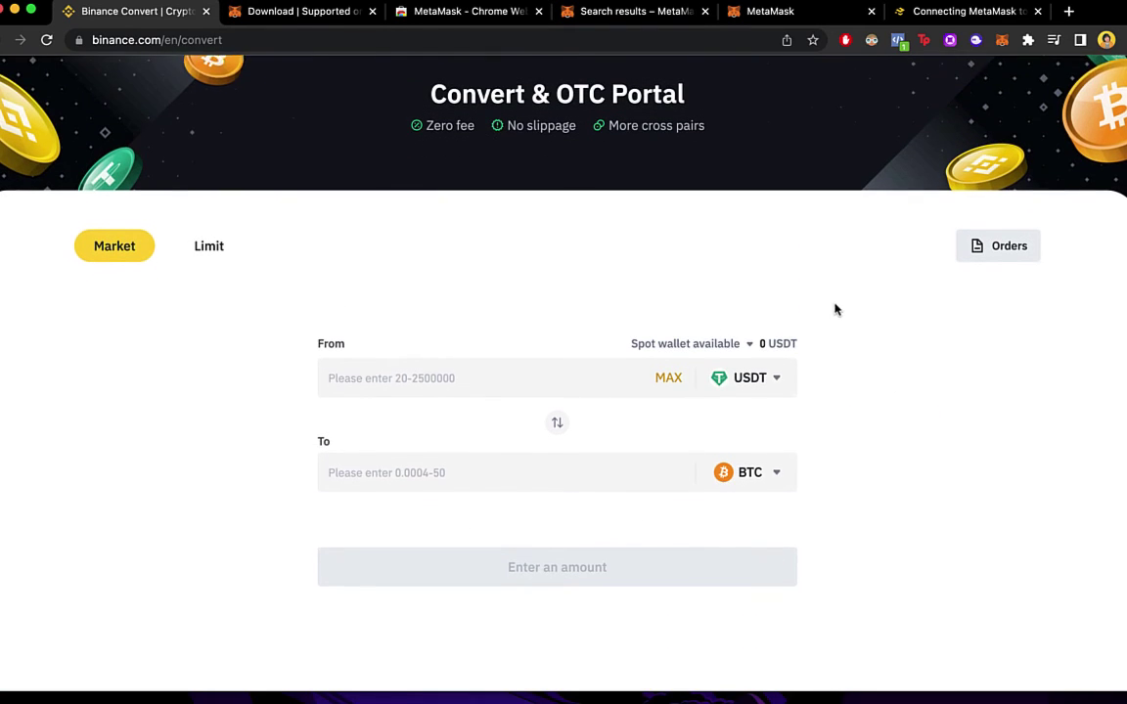
Step: Set the conversion from ETH to BNB
click(746, 359)
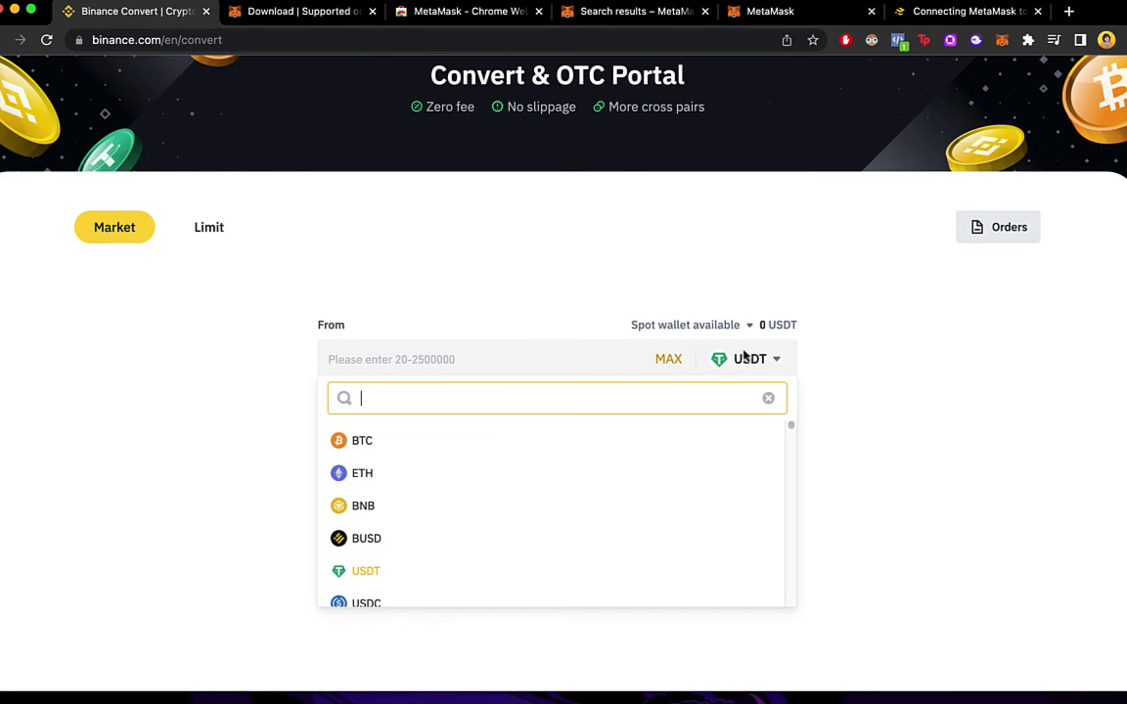
click(448, 470)
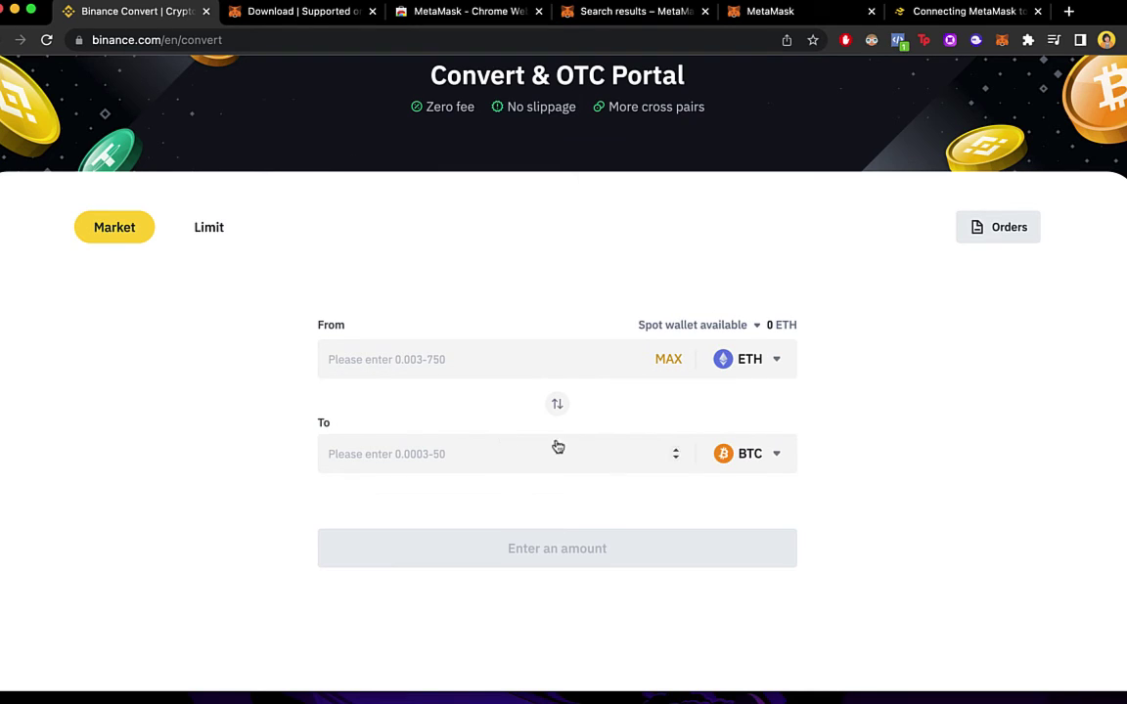
click(771, 455)
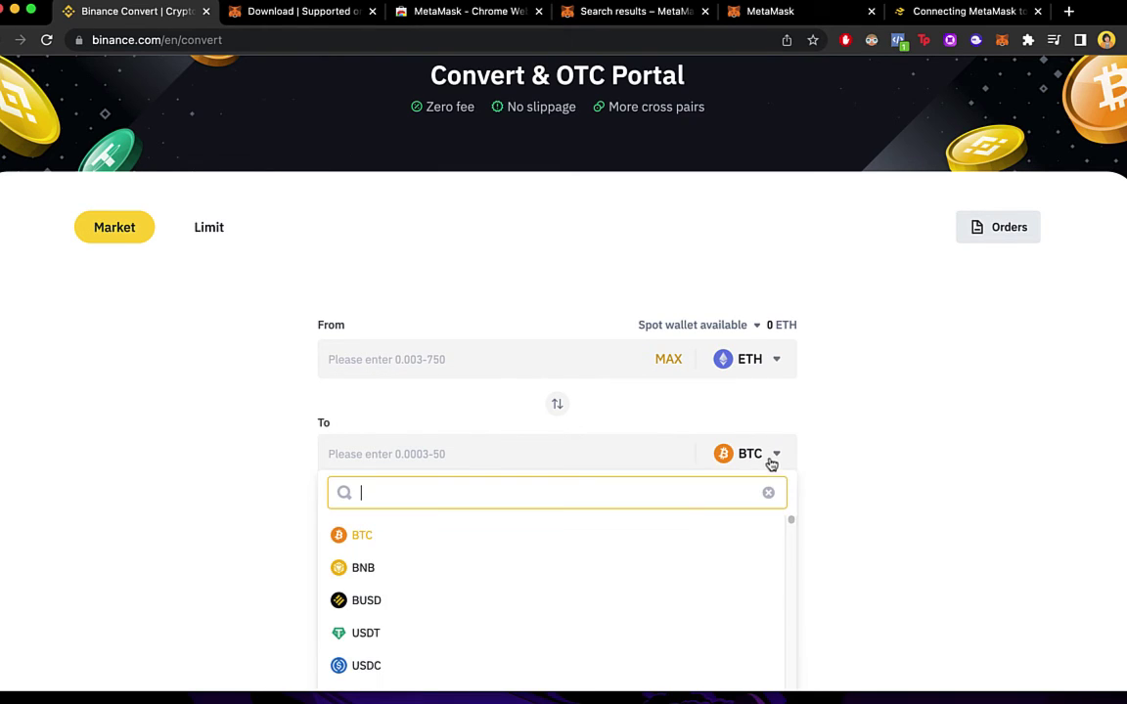
click(410, 571)
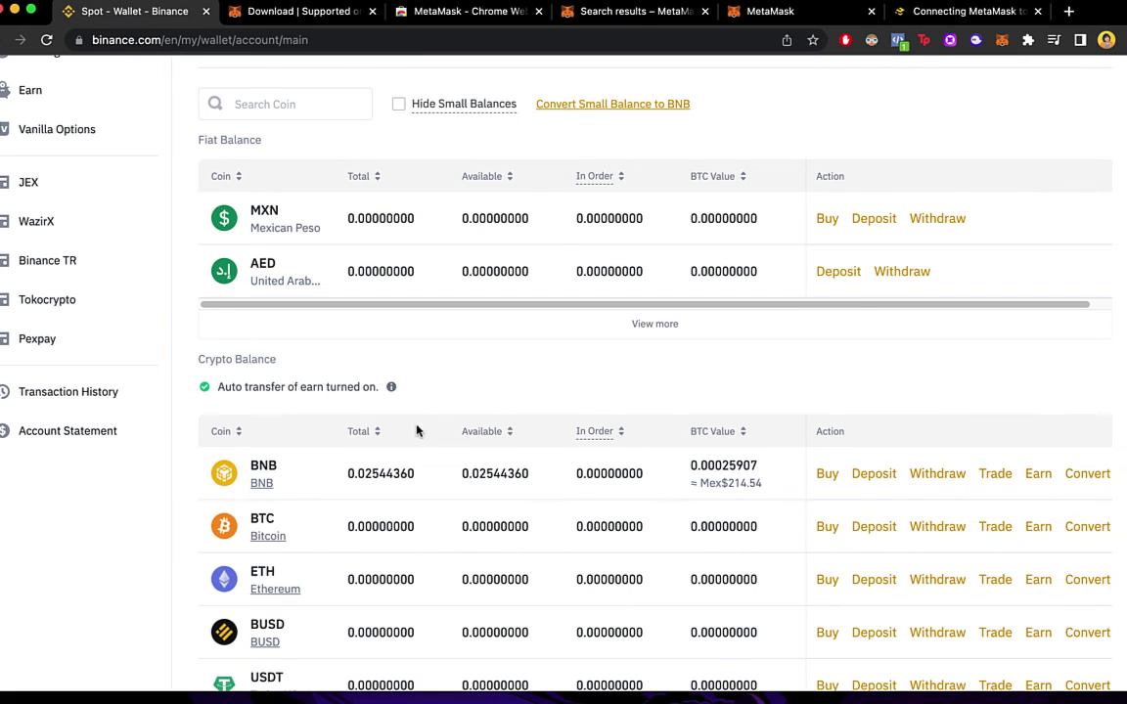
Step: Highlight the Spot wallet's BNB row showing 0.02544360 BNB
mouse_move(254, 467)
mouse_down()
mouse_move(773, 496)
mouse_move(1110, 491)
mouse_up()
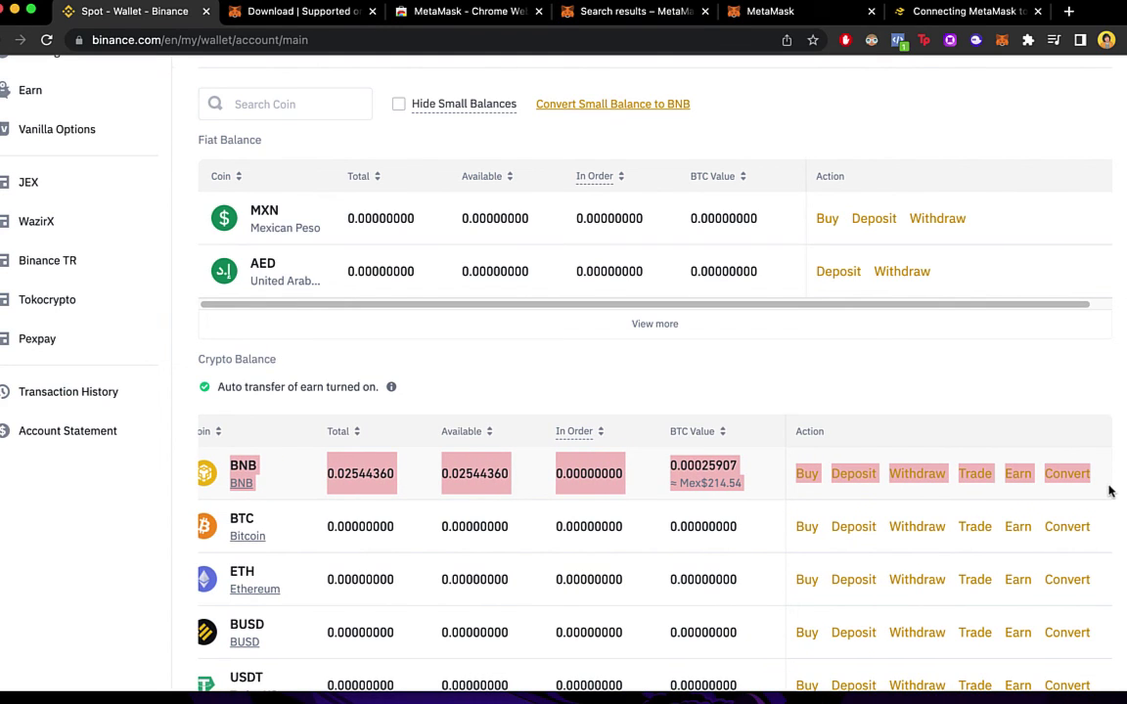